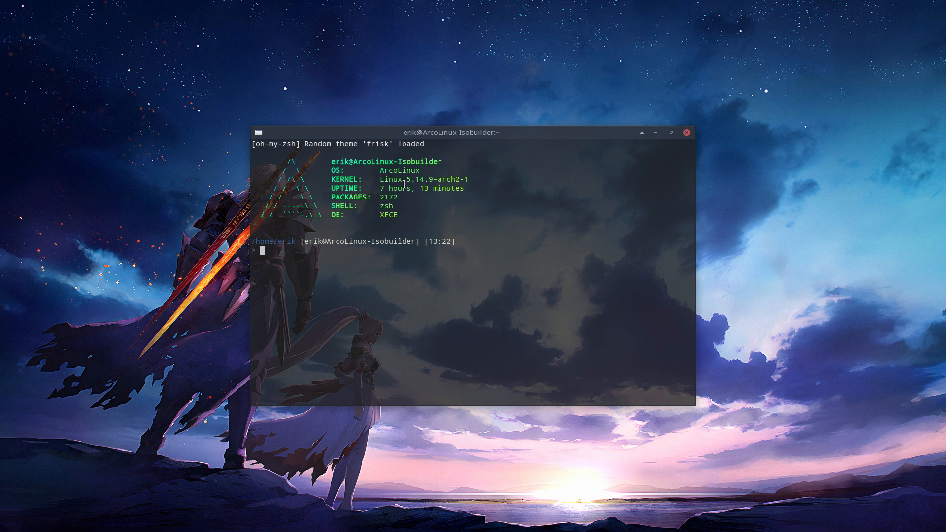
pyautogui.write('iso')
# - Run the iso command and highlight the ISO_RELEASE version v20.7.6 in its output
pyautogui.press('Return')
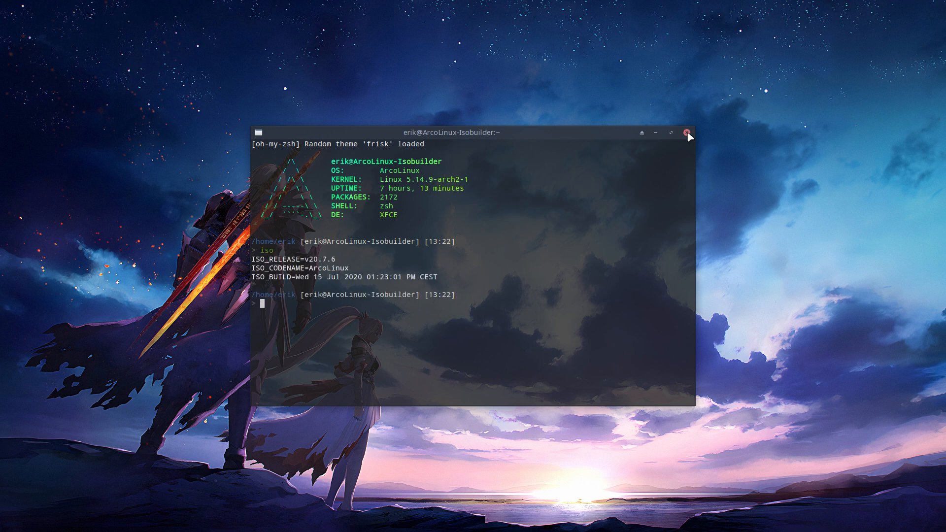
pyautogui.moveTo(305, 258); pyautogui.dragTo(338, 259)
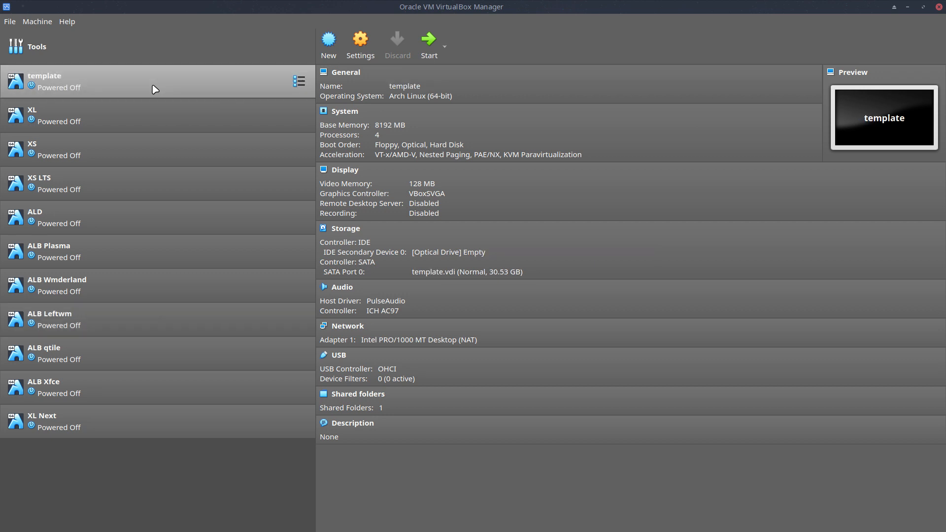
# - Clone the template machine as a full clone named axyl
pyautogui.rightClick(172, 82)
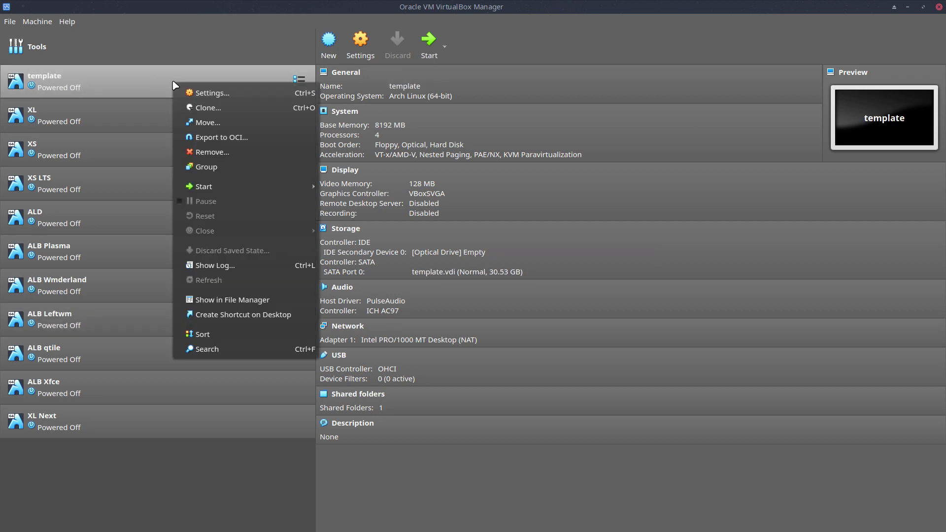
pyautogui.click(214, 108)
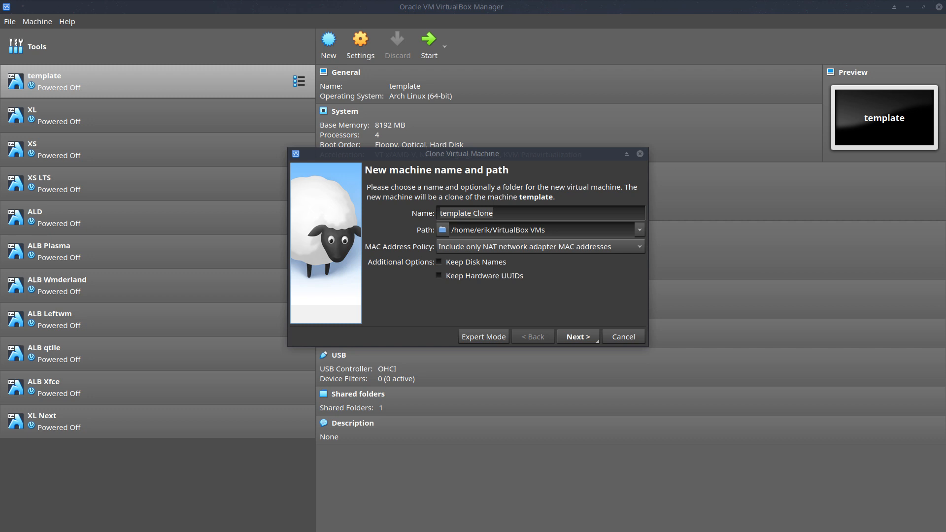
pyautogui.click(498, 216)
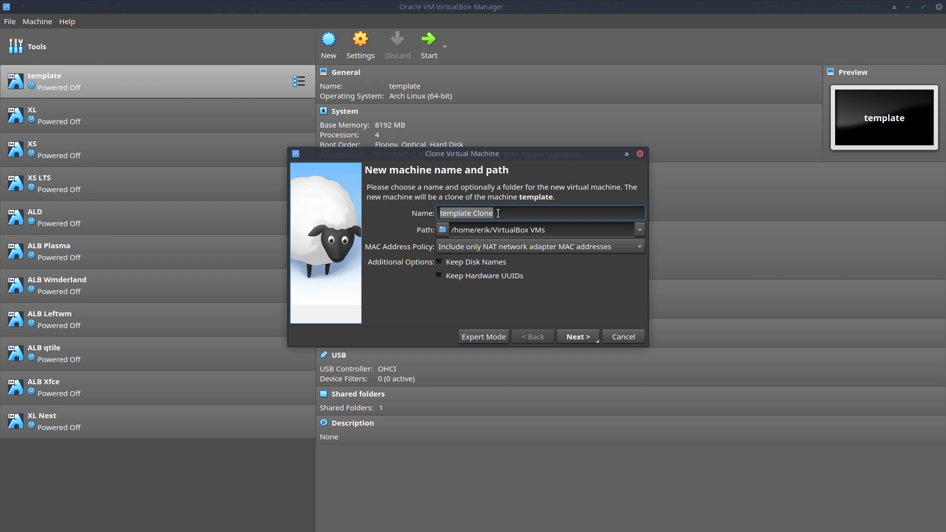
pyautogui.hotkey('ctrl', 'a')
pyautogui.write('axy')
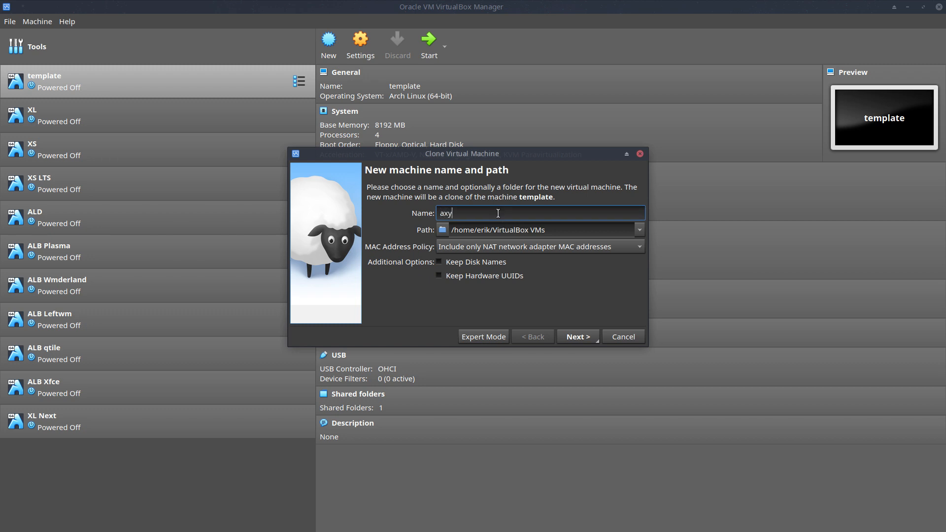
pyautogui.press('Return')
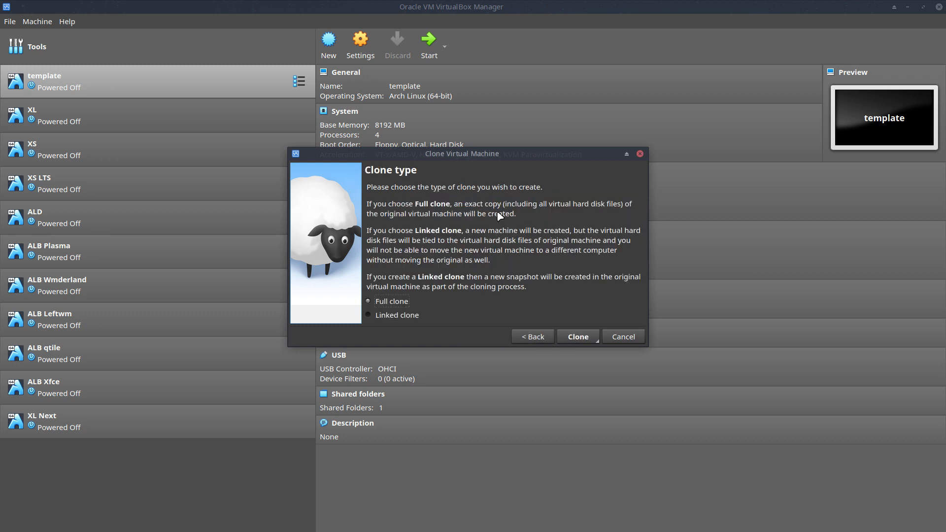
pyautogui.click(577, 336)
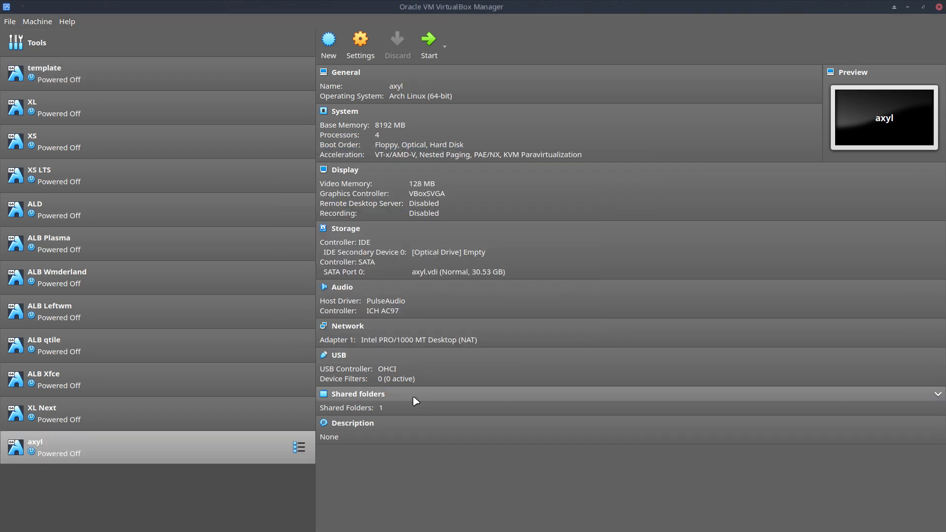
# - Load axyl-2021.10.06-x86_64.iso from Downloads into the axyl VM's optical drive
pyautogui.click(448, 252)
pyautogui.click(488, 284)
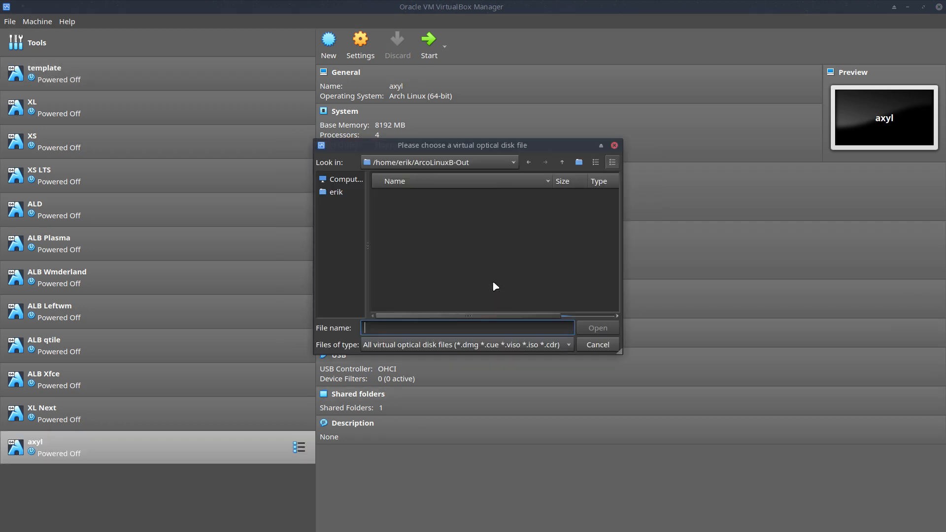
pyautogui.click(336, 191)
pyautogui.scroll(-2, 443, 252)
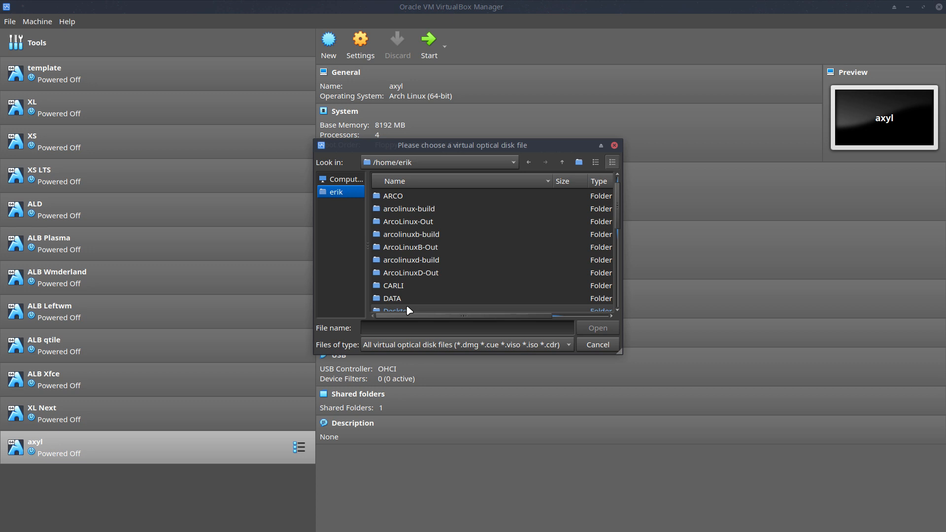
pyautogui.doubleClick(402, 286)
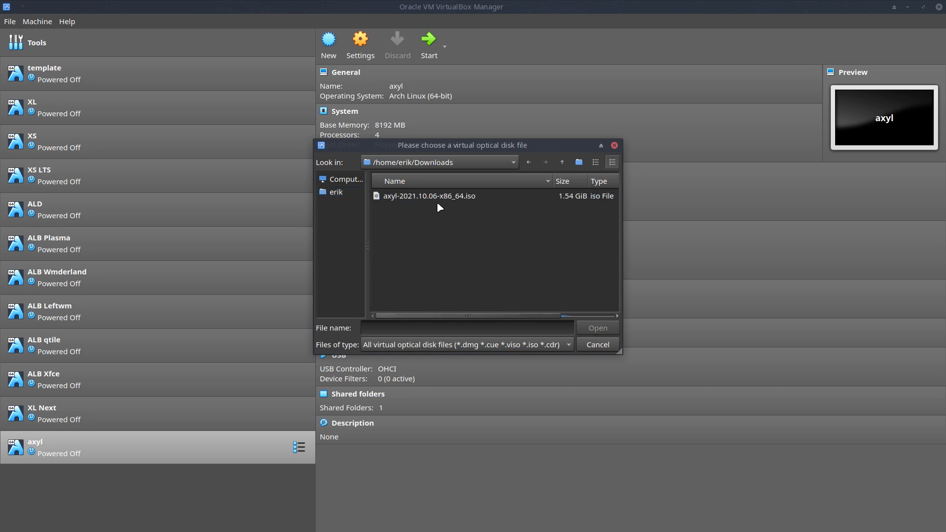
pyautogui.click(429, 196)
pyautogui.click(597, 327)
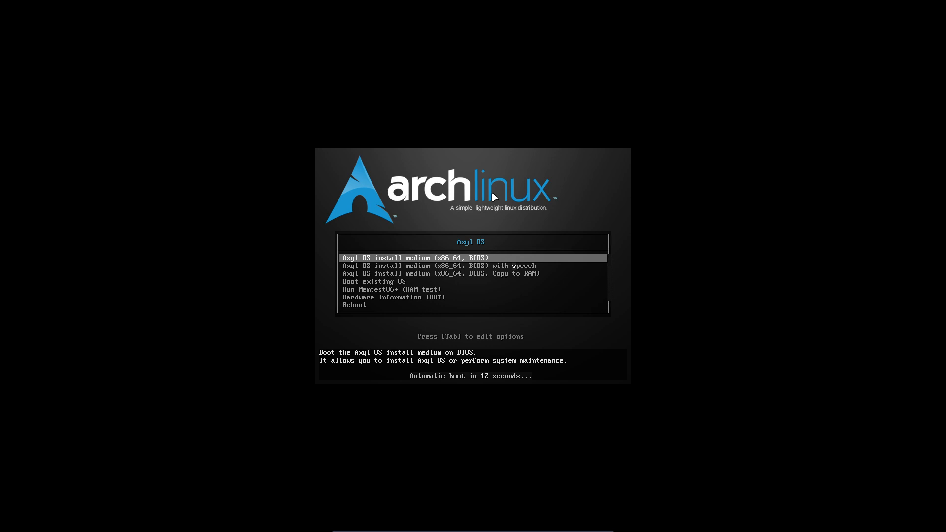
# - Move through the boot menu entries and return to the first install medium entry to boot it
pyautogui.press('Down')
pyautogui.press('Down')
pyautogui.press('Down')
pyautogui.press('Down')
pyautogui.press('Down')
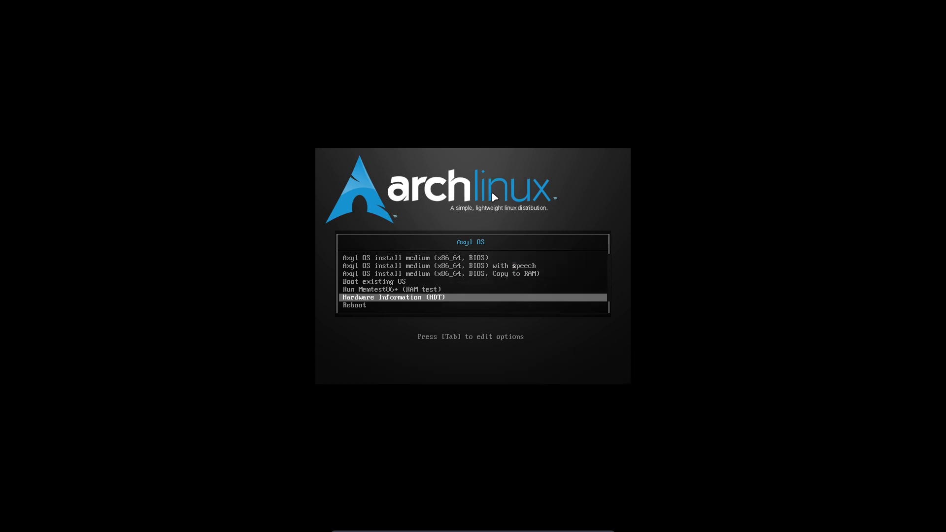
pyautogui.press('Down')
pyautogui.press('Down')
pyautogui.press('Up')
pyautogui.press('Up')
pyautogui.press('Up')
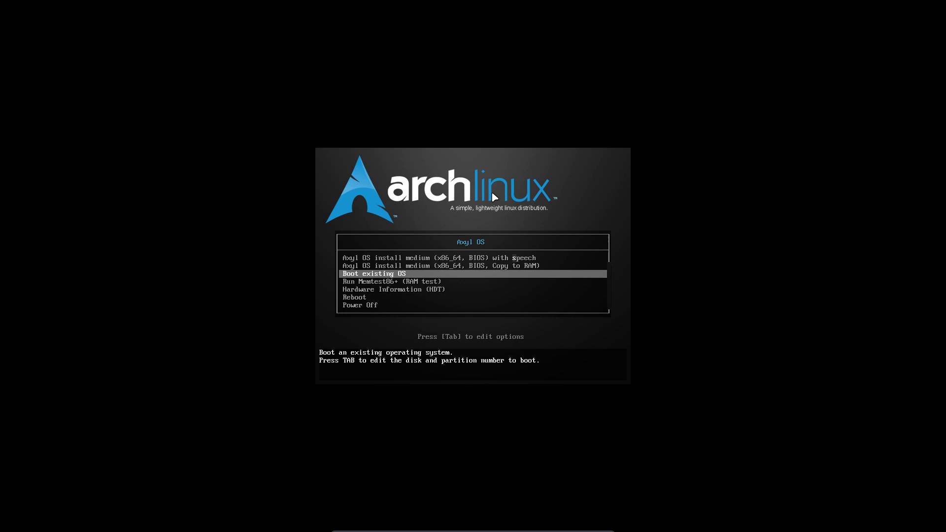
pyautogui.press('Up')
pyautogui.press('Up')
pyautogui.press('Up')
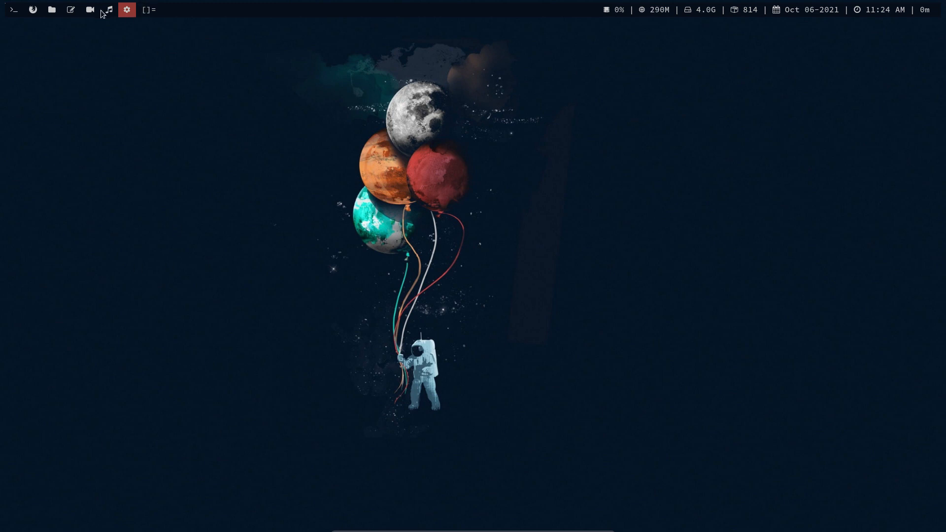
# - Launch two terminals and run calinstall in fish to start the Axyl installer
pyautogui.click(14, 10)
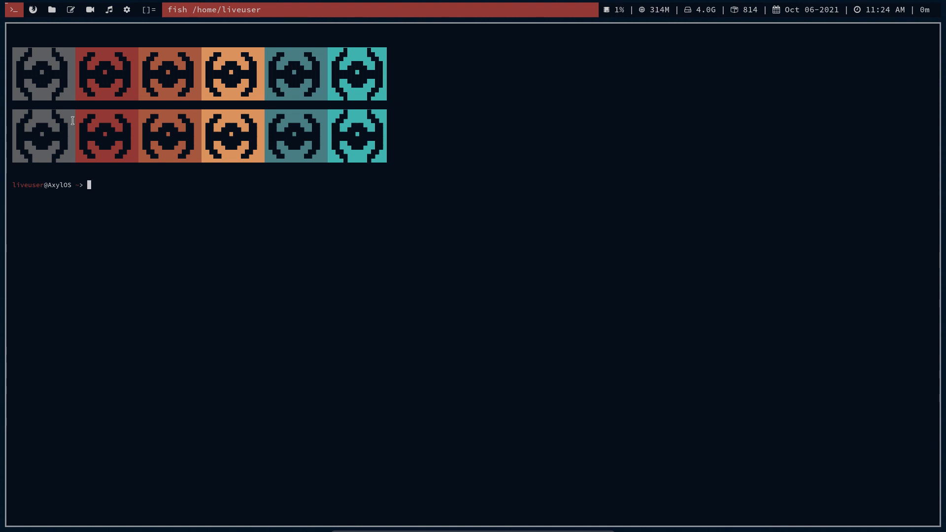
pyautogui.press('super+Return')
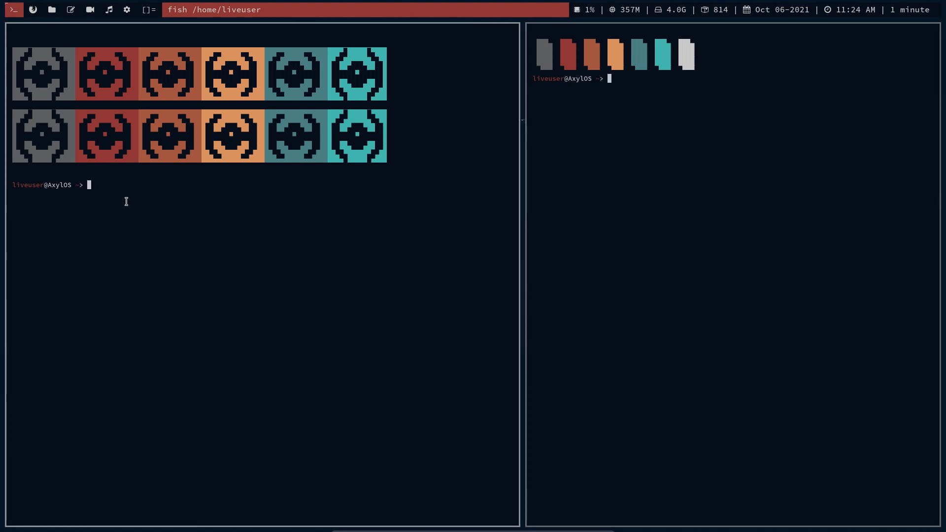
pyautogui.write('cq')
pyautogui.press('BackSpace')
pyautogui.write('alin')
pyautogui.press('Right')
pyautogui.press('Return')
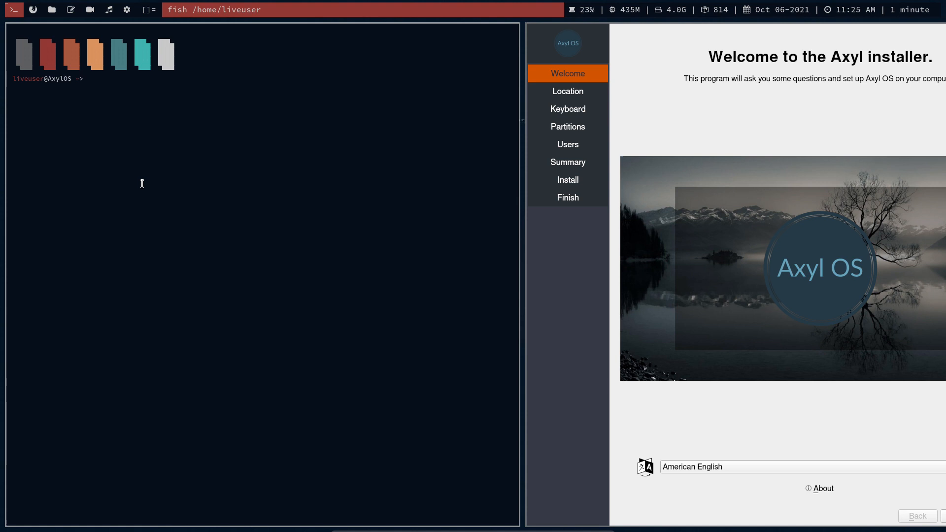
pyautogui.write('a')
pyautogui.write('q')
# - Exit the leftover terminal, then view and dismiss the installer's About dialog
pyautogui.press('BackSpace')
pyautogui.press('BackSpace')
pyautogui.write('q')
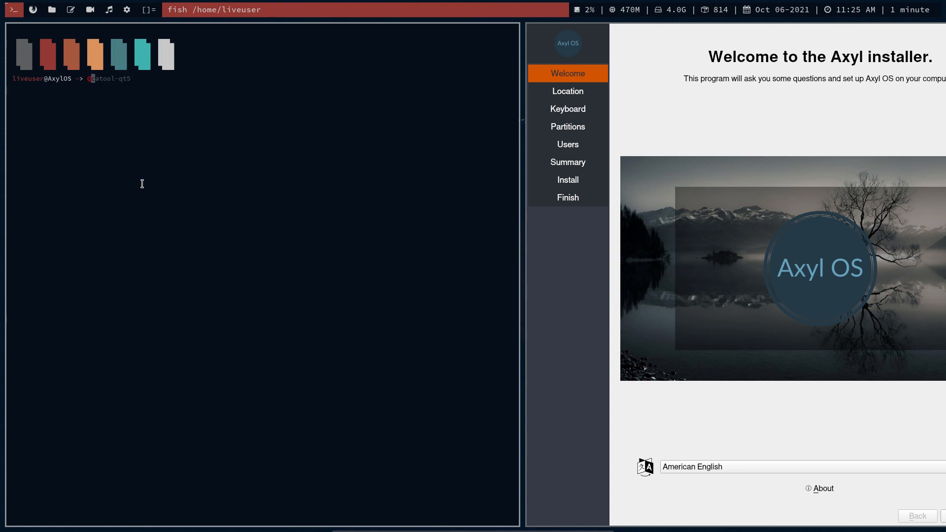
pyautogui.press('BackSpace')
pyautogui.write('exit')
pyautogui.press('Return')
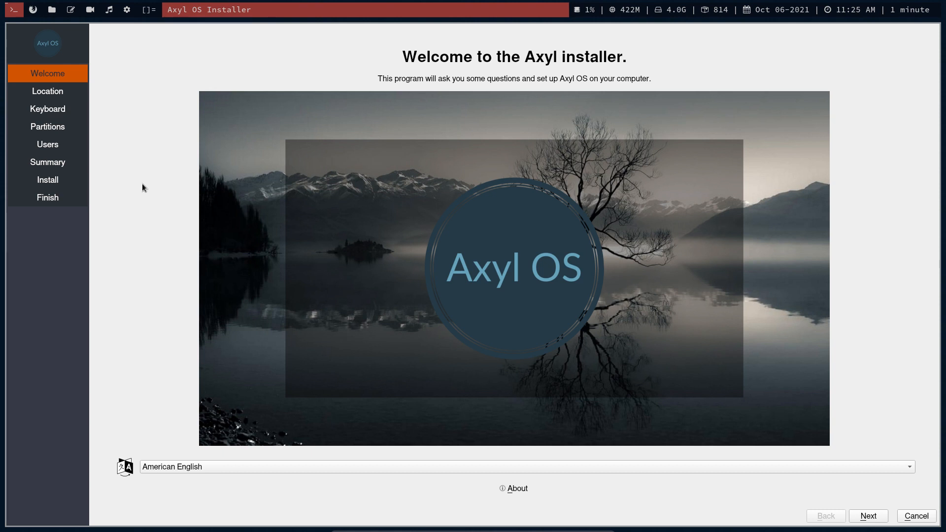
pyautogui.click(517, 488)
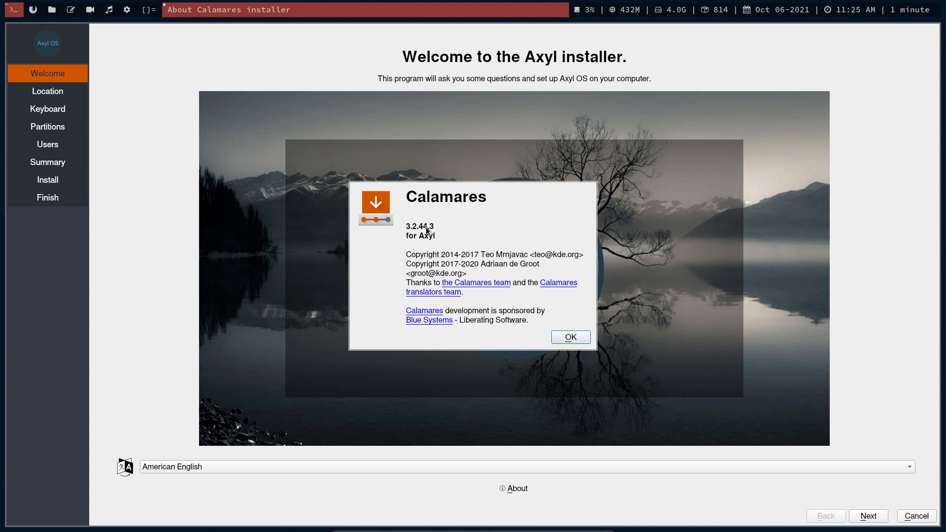
pyautogui.click(567, 340)
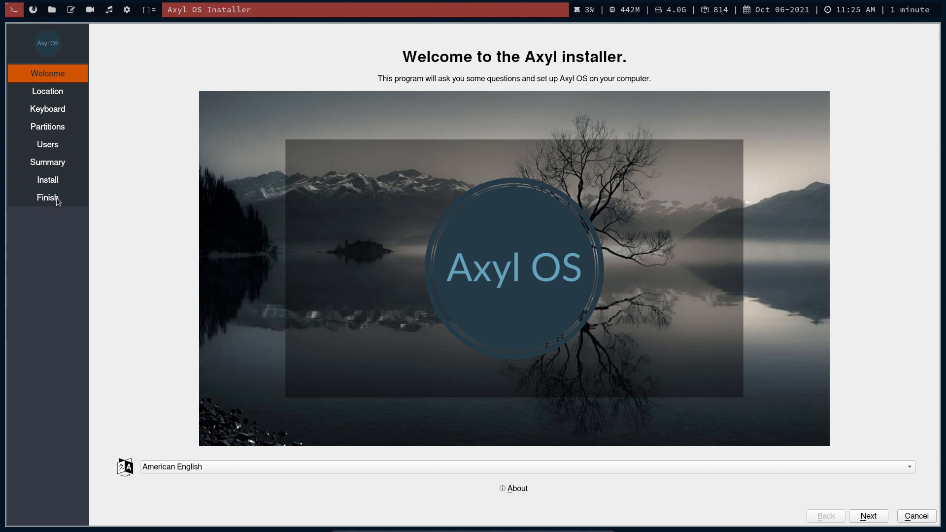
# - Advance past location and choose the Belgian keyboard layout
pyautogui.click(867, 516)
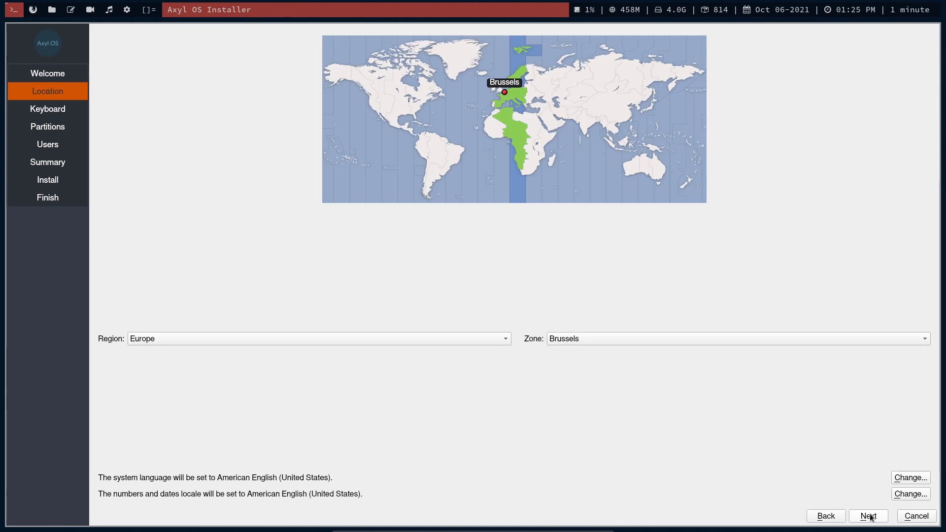
pyautogui.click(868, 516)
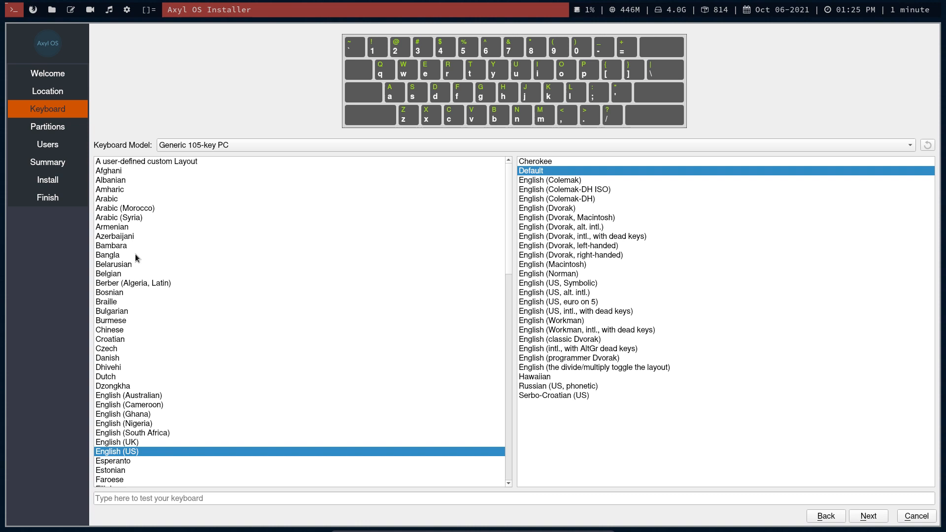
pyautogui.click(129, 274)
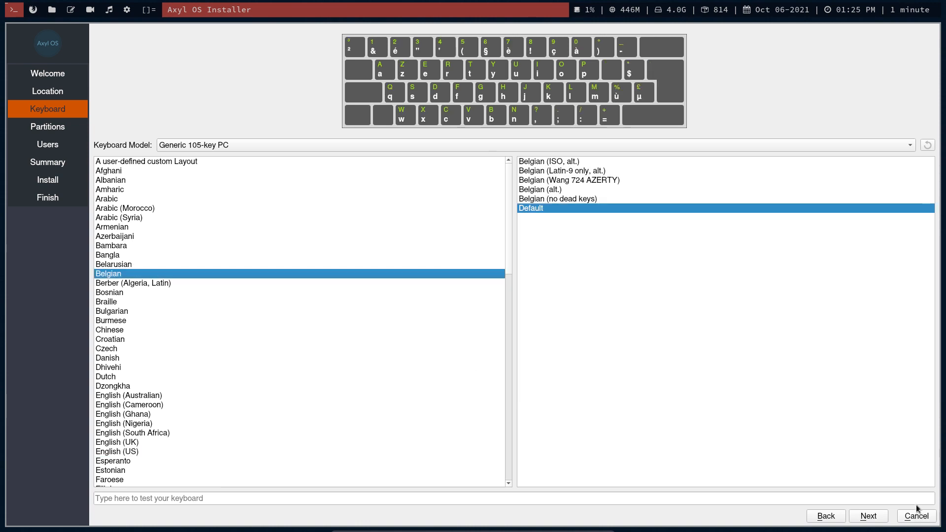
pyautogui.click(868, 516)
# - Erase the whole disk with swap to file and a btrfs system partition
pyautogui.click(97, 56)
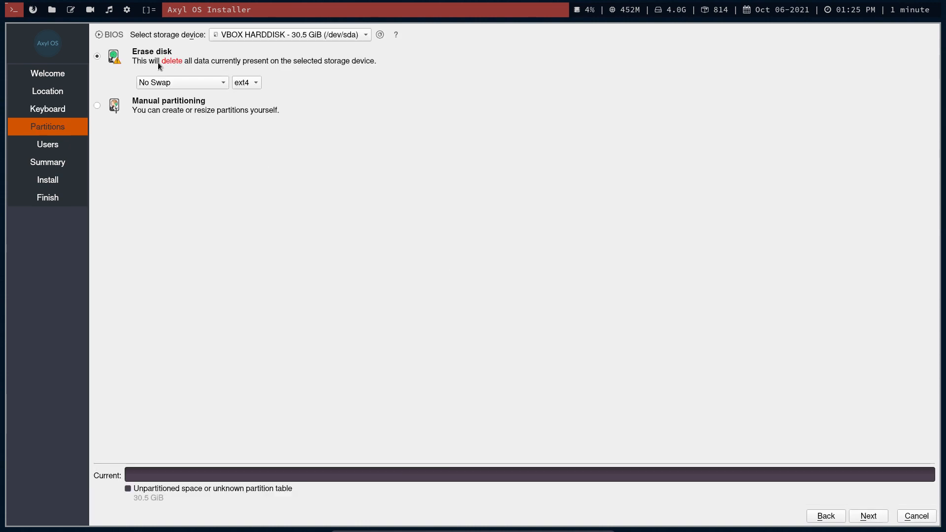
pyautogui.click(181, 82)
pyautogui.click(190, 121)
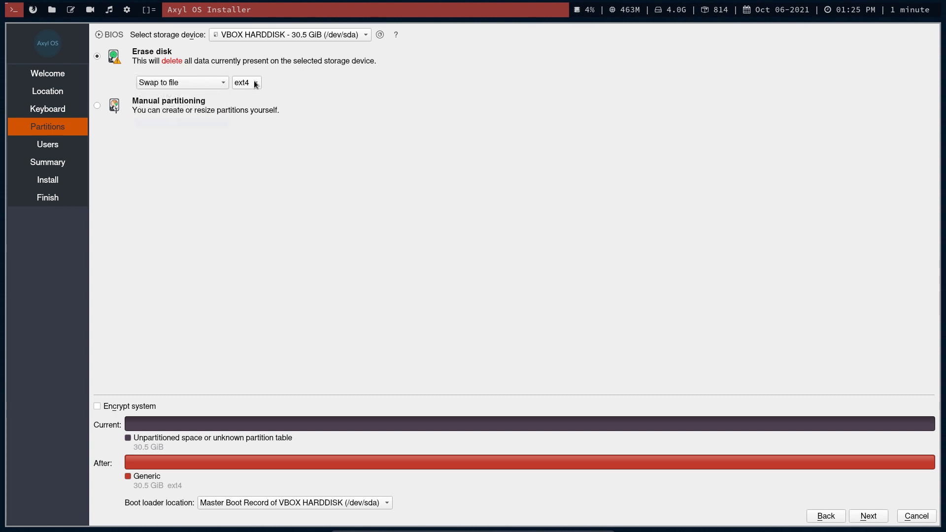
pyautogui.click(244, 109)
pyautogui.click(865, 515)
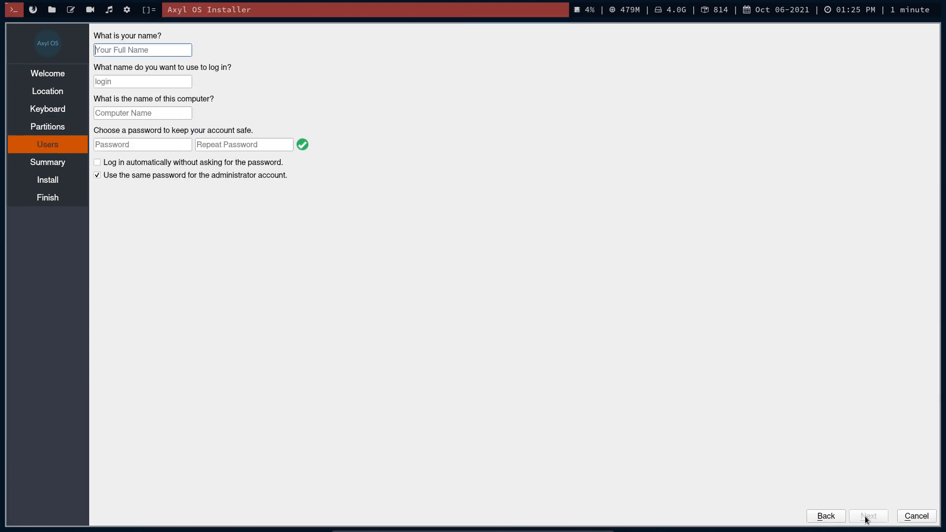
pyautogui.write('erik')
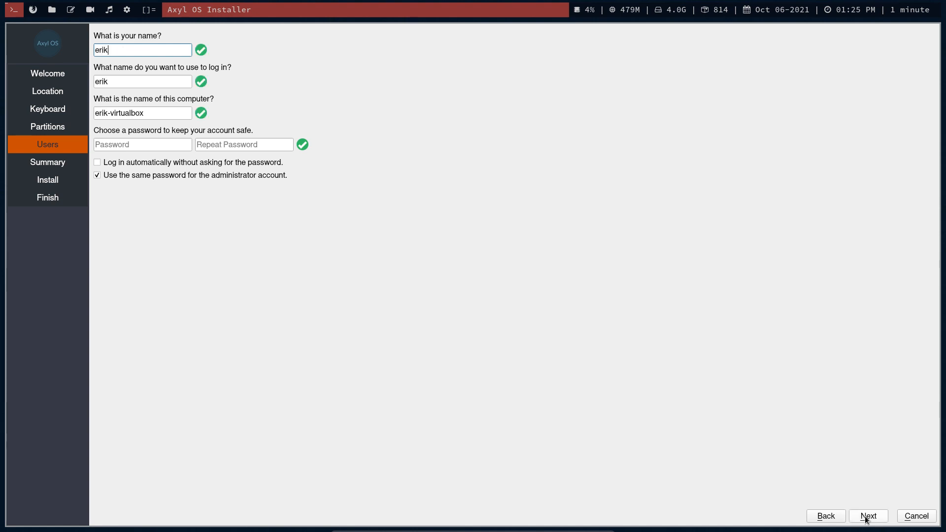
# - Fill in the user account and password with automatic login, then start and confirm the installation
pyautogui.press('Tab')
pyautogui.press('Tab')
pyautogui.press('Tab')
pyautogui.press('Tab')
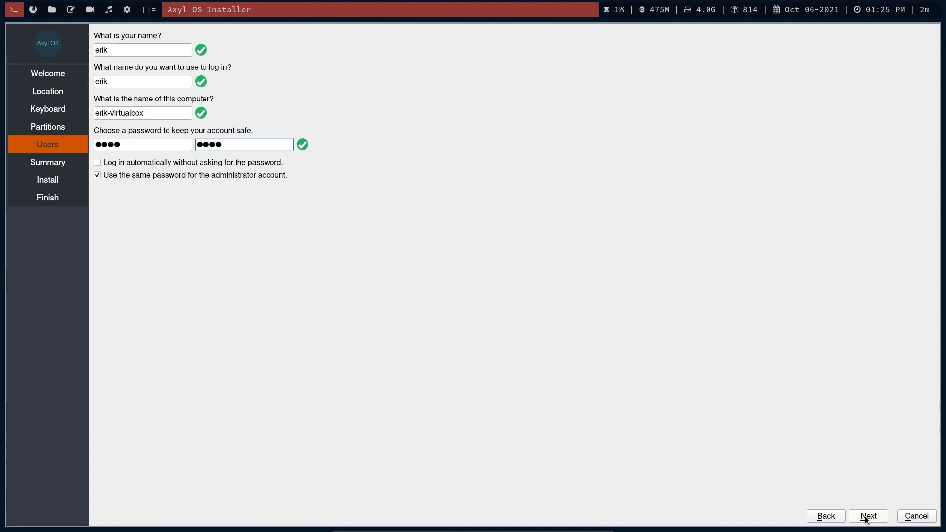
pyautogui.click(179, 162)
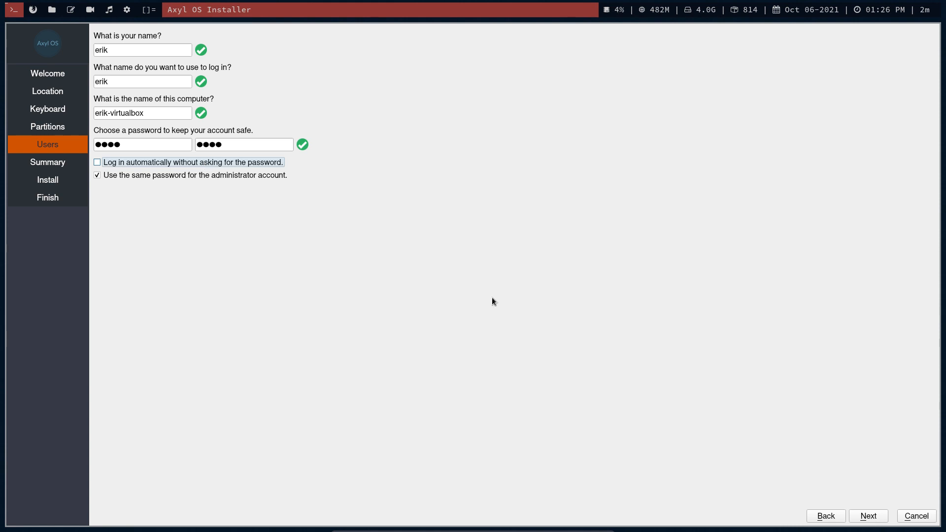
pyautogui.click(868, 517)
pyautogui.click(868, 516)
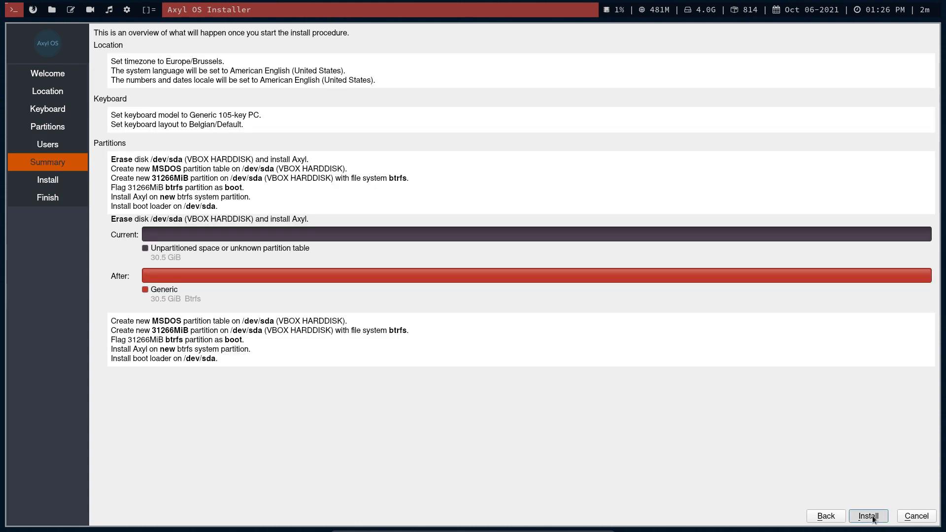
pyautogui.click(518, 282)
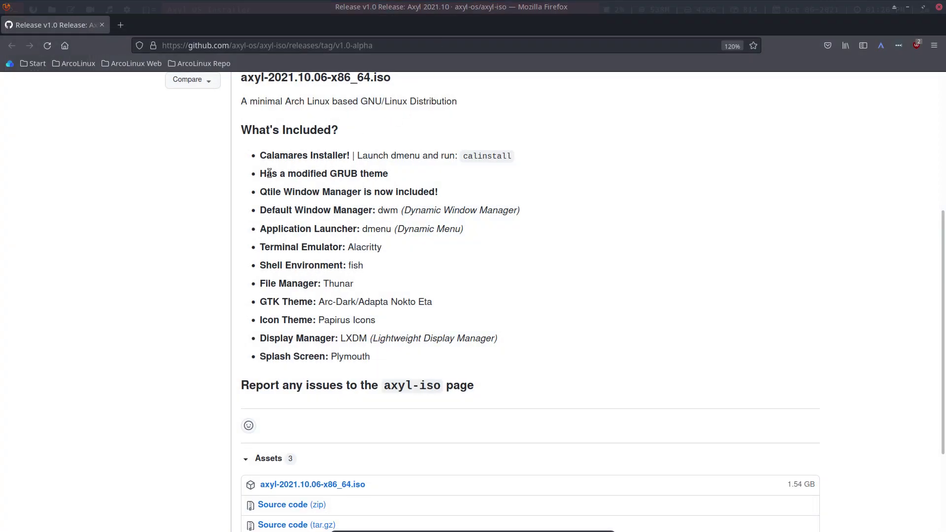
pyautogui.scroll(5, 266, 173)
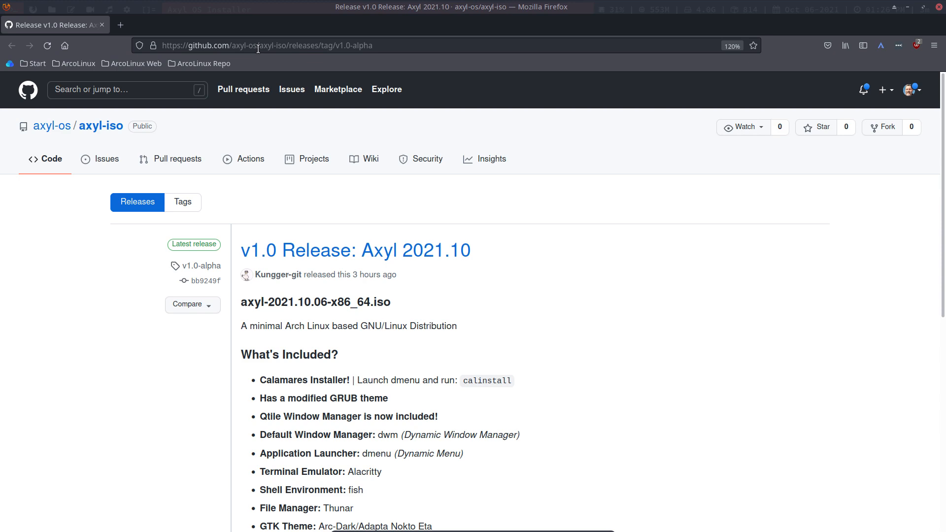
pyautogui.scroll(-3, 396, 295)
pyautogui.scroll(-5, 397, 303)
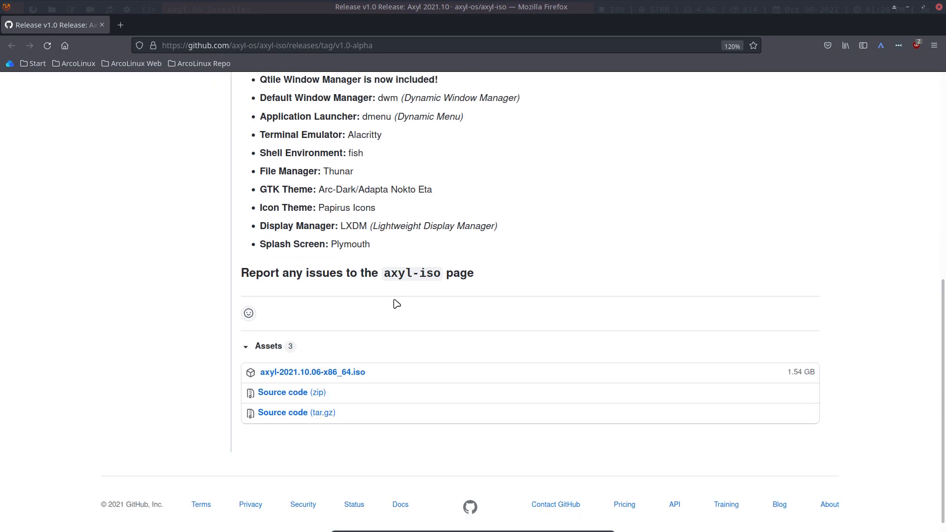
pyautogui.scroll(8, 397, 303)
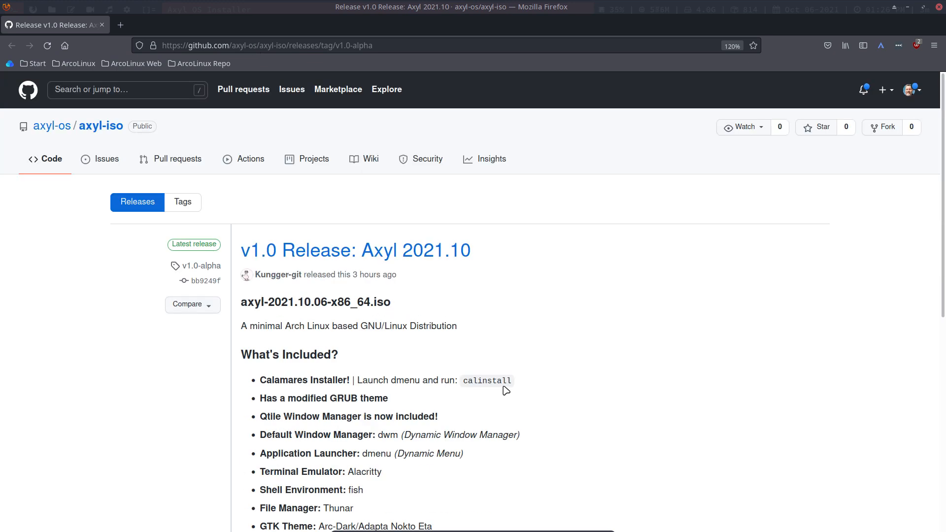
# - Highlight the calinstall command, the Qtile line, and the dwm and dmenu component names
pyautogui.moveTo(464, 379); pyautogui.dragTo(515, 380)
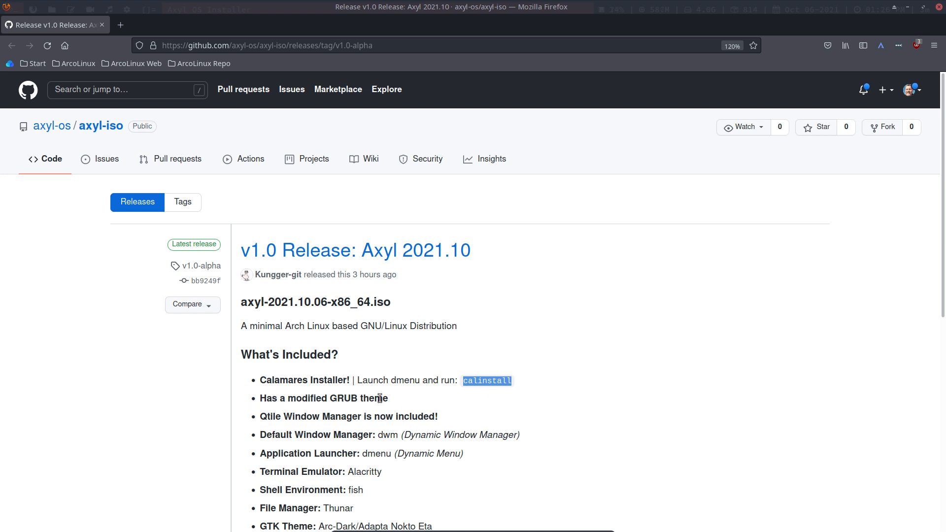
pyautogui.scroll(-3, 380, 399)
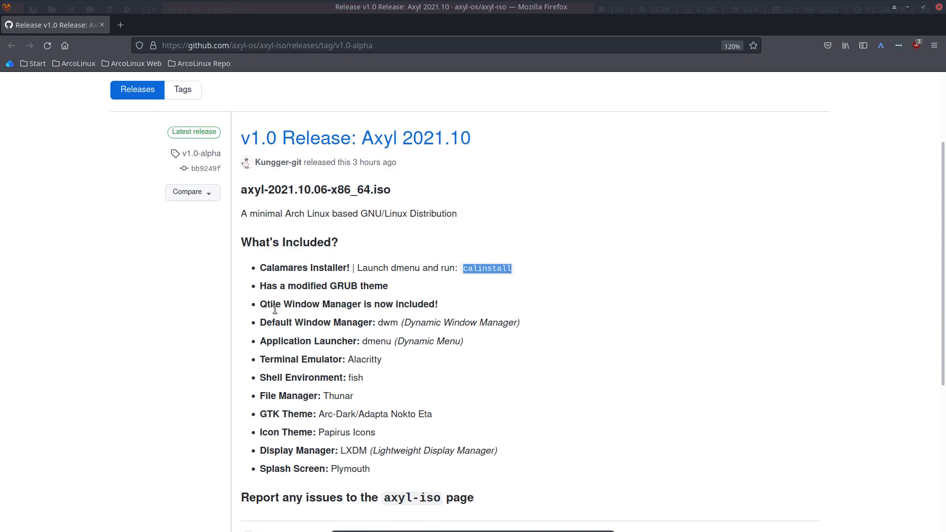
pyautogui.moveTo(381, 303); pyautogui.dragTo(445, 307)
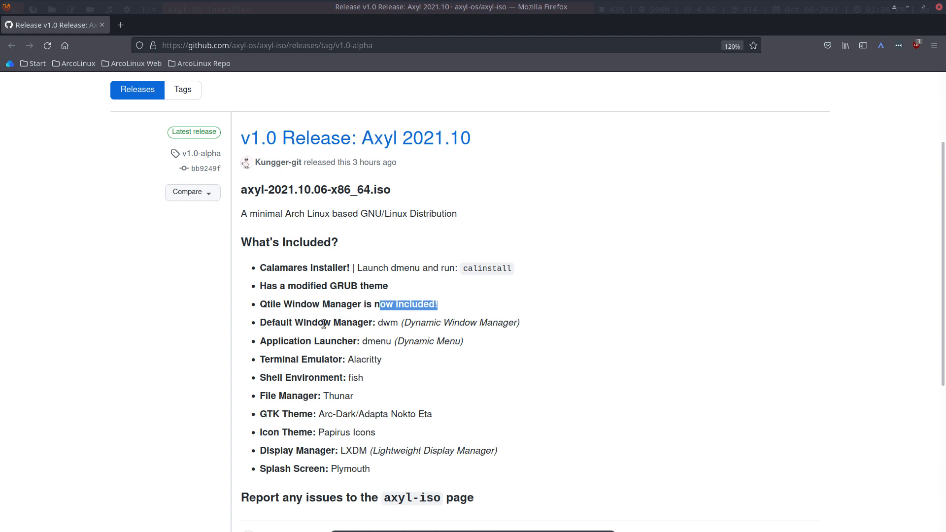
pyautogui.click(380, 324)
pyautogui.doubleClick(380, 323)
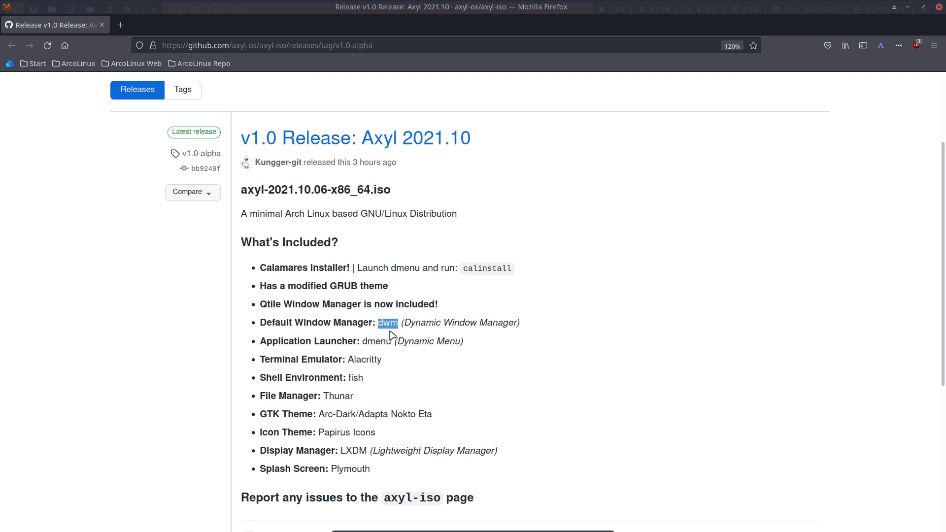
pyautogui.doubleClick(375, 341)
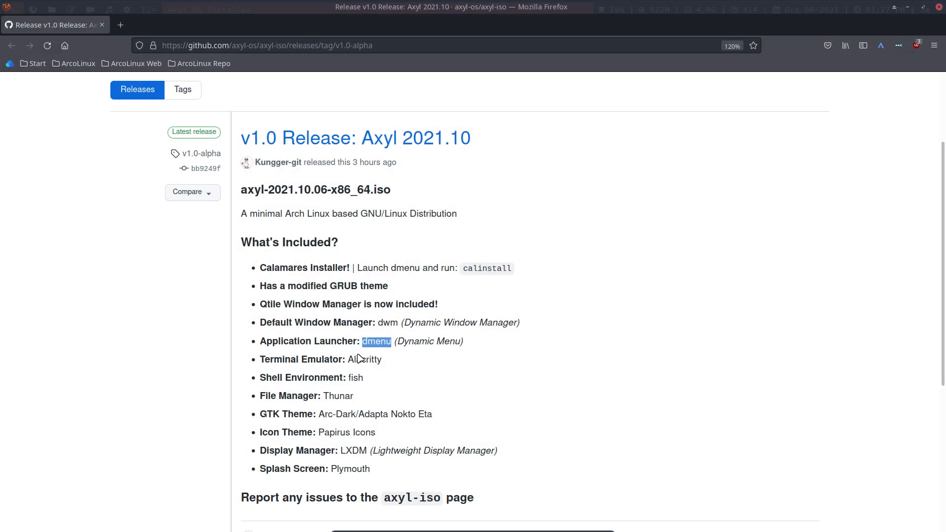
# - Highlight the fish, Thunar, LXDM and Plymouth components in the release notes
pyautogui.doubleClick(353, 378)
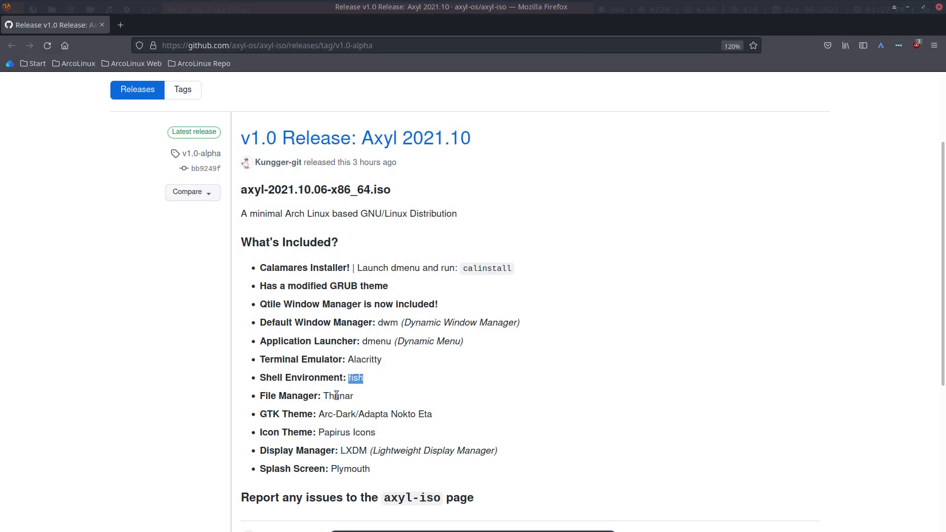
pyautogui.doubleClick(337, 396)
pyautogui.click(345, 413)
pyautogui.moveTo(341, 448); pyautogui.dragTo(369, 449)
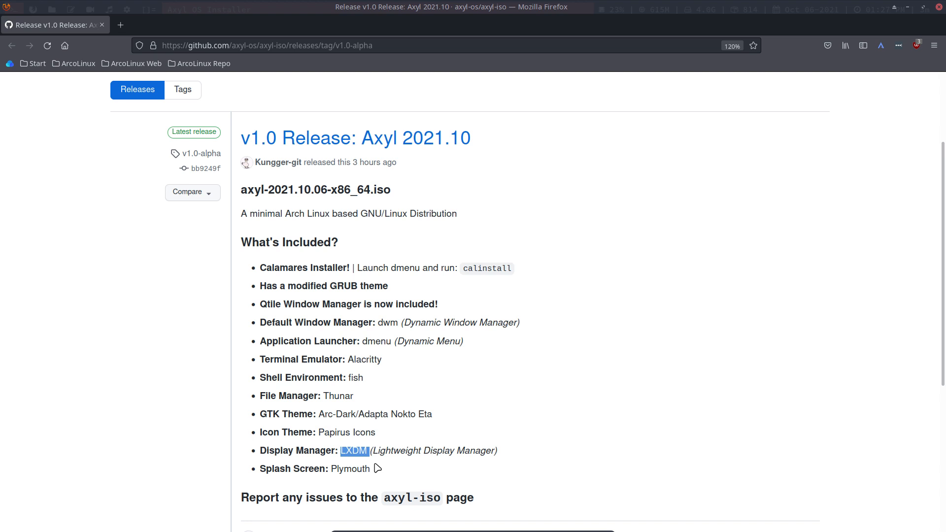
pyautogui.doubleClick(346, 468)
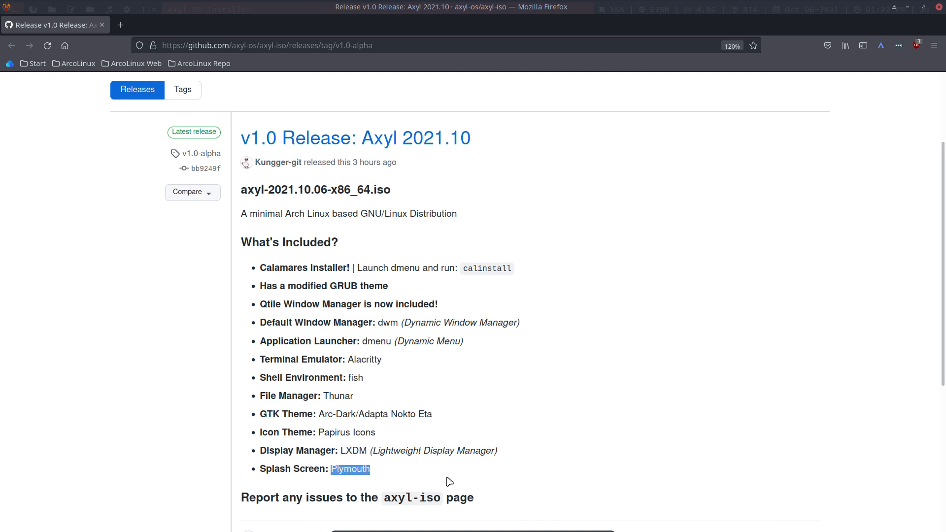
pyautogui.scroll(-3, 448, 481)
pyautogui.scroll(-2, 448, 482)
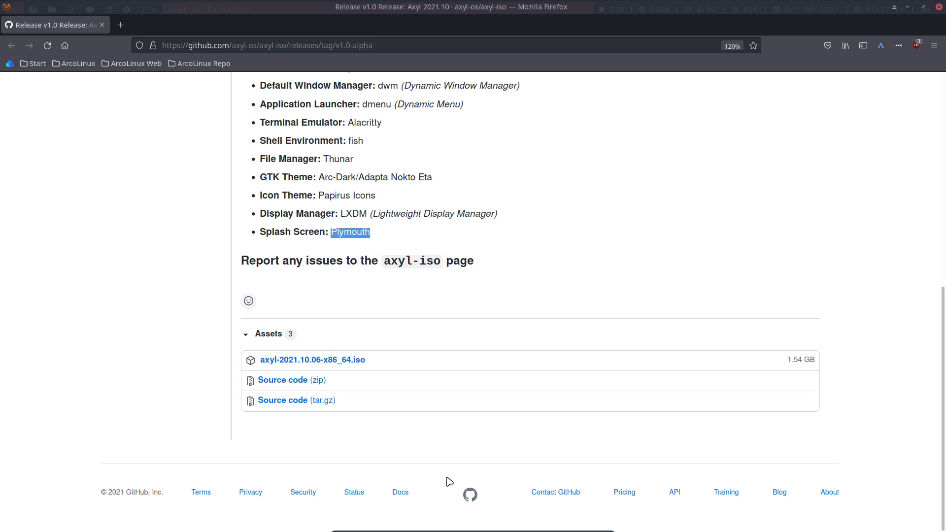
pyautogui.click(431, 264)
pyautogui.scroll(5, 373, 319)
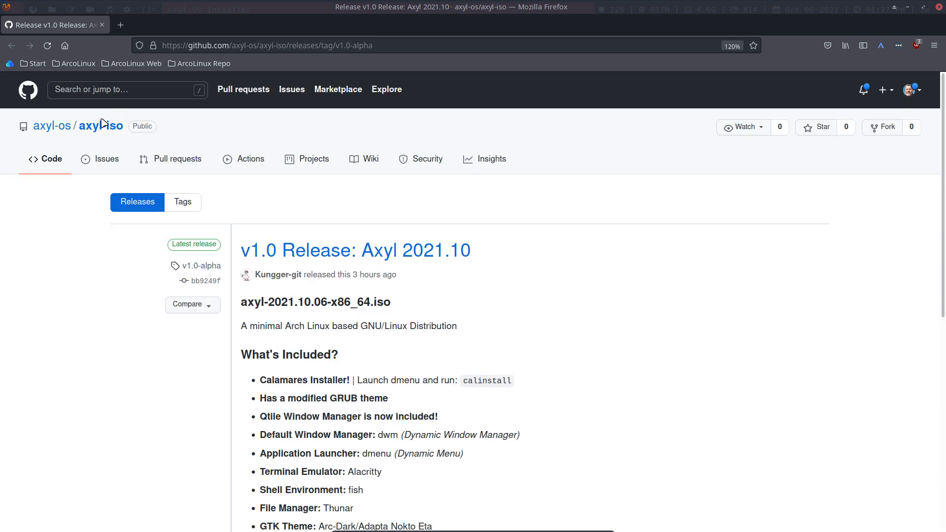
# - Visit the axyl-os organization page, peek at its repositories and note its Philippines location
pyautogui.click(51, 126)
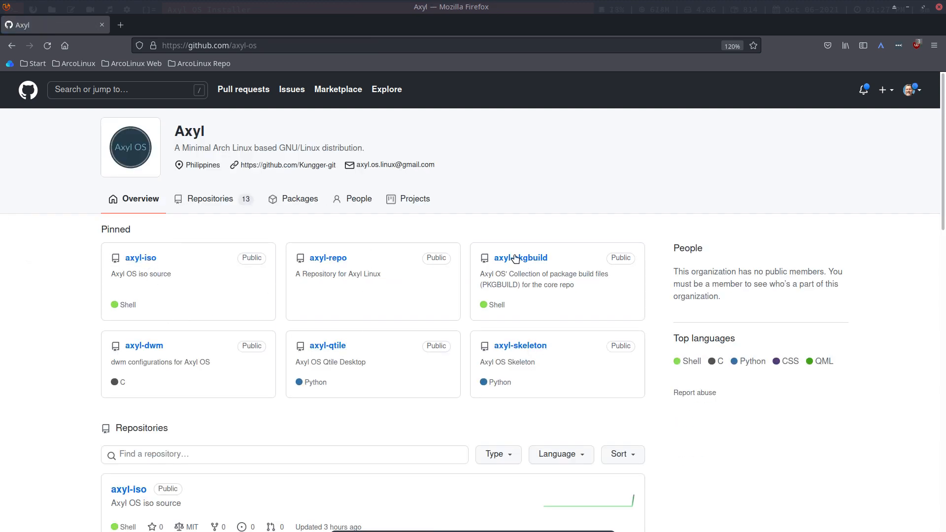
pyautogui.click(210, 199)
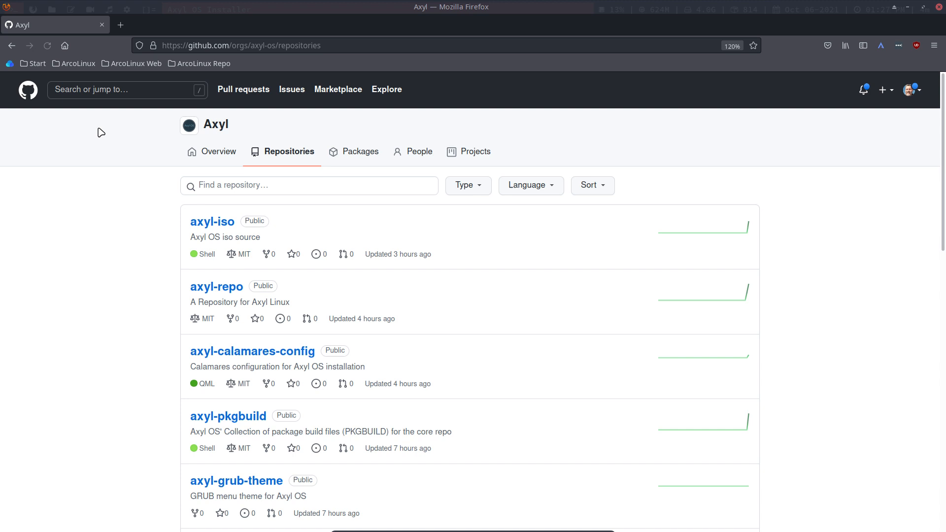
pyautogui.click(12, 45)
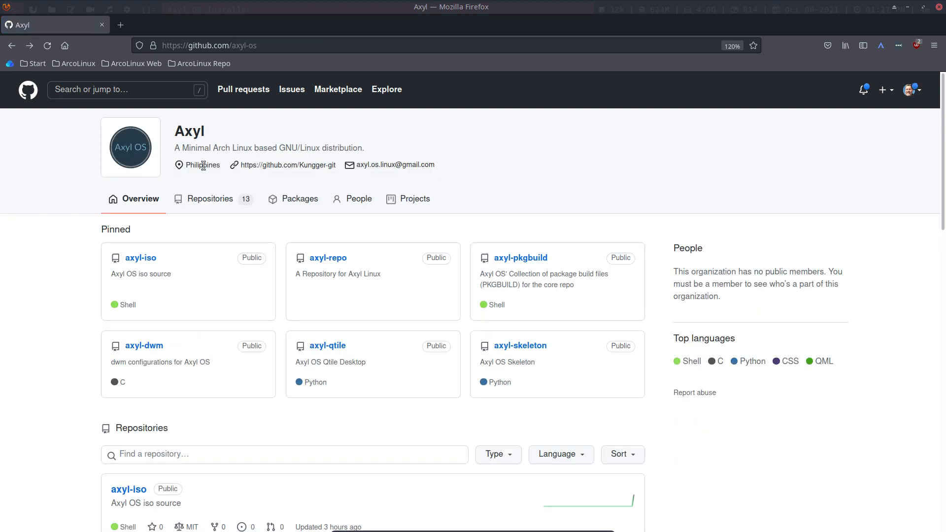
pyautogui.doubleClick(186, 163)
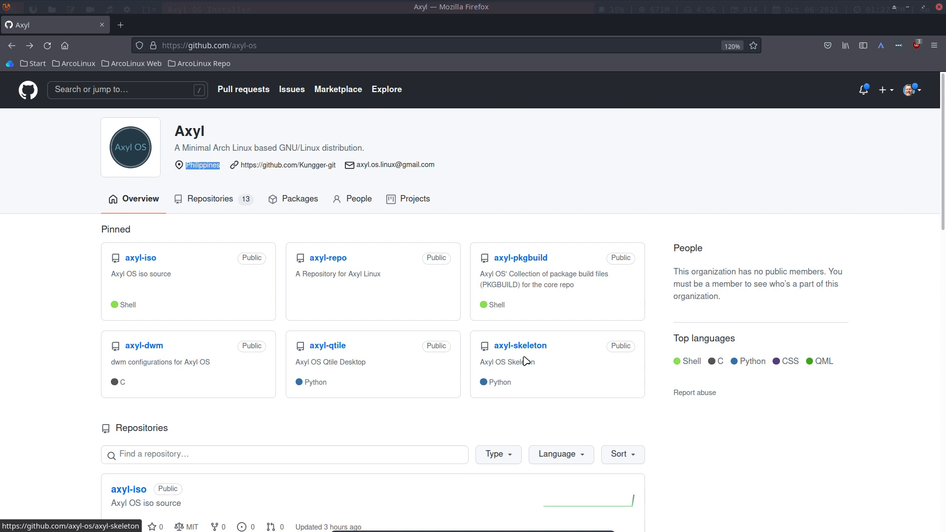
pyautogui.scroll(-3, 525, 366)
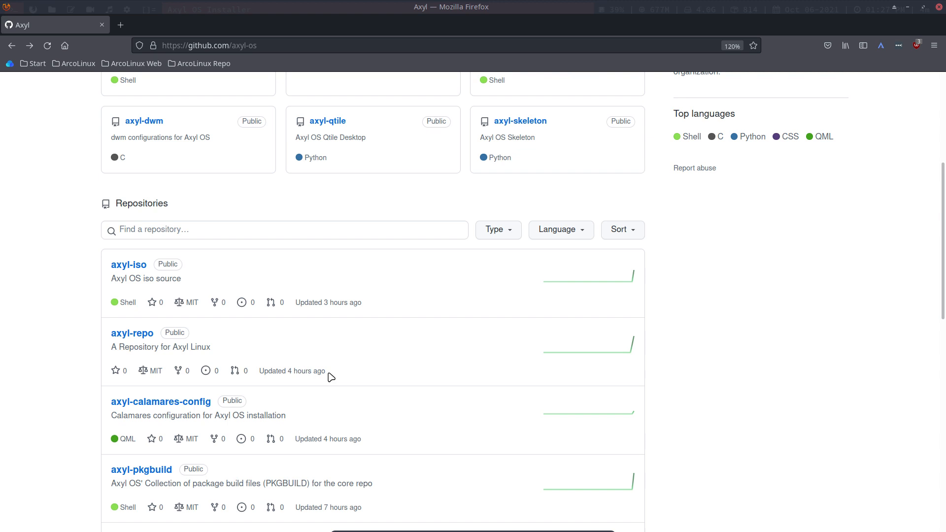
pyautogui.scroll(-5, 330, 376)
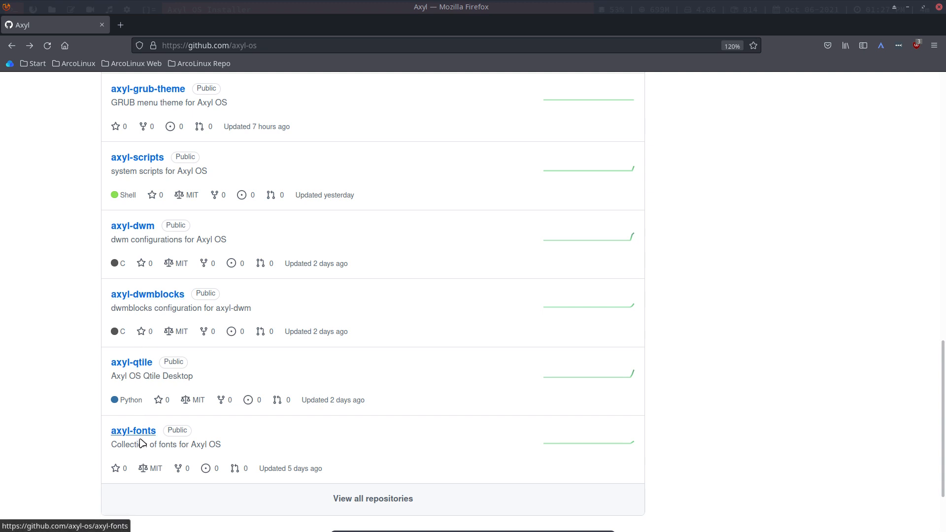
# - Show the full Axyl repository list and enter the axyl-lxdm-theme repository
pyautogui.click(367, 501)
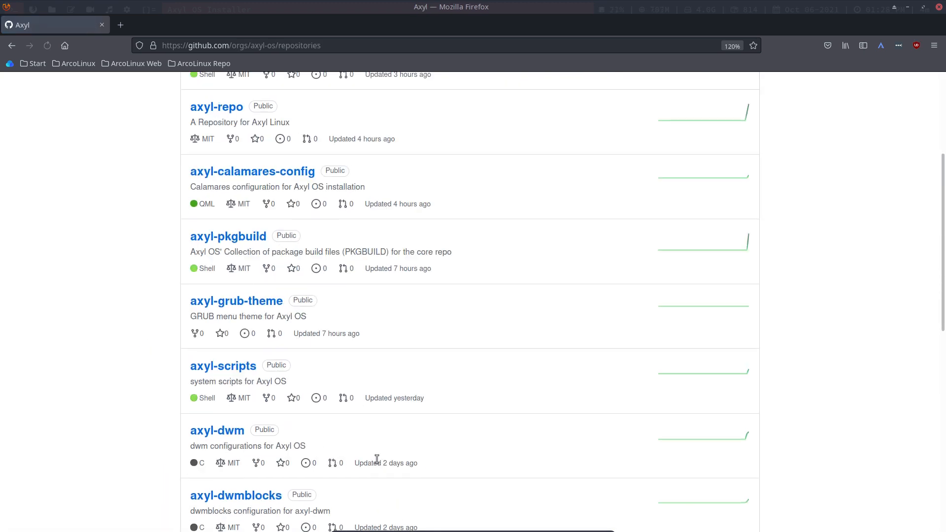
pyautogui.scroll(-5, 370, 378)
pyautogui.scroll(2, 367, 363)
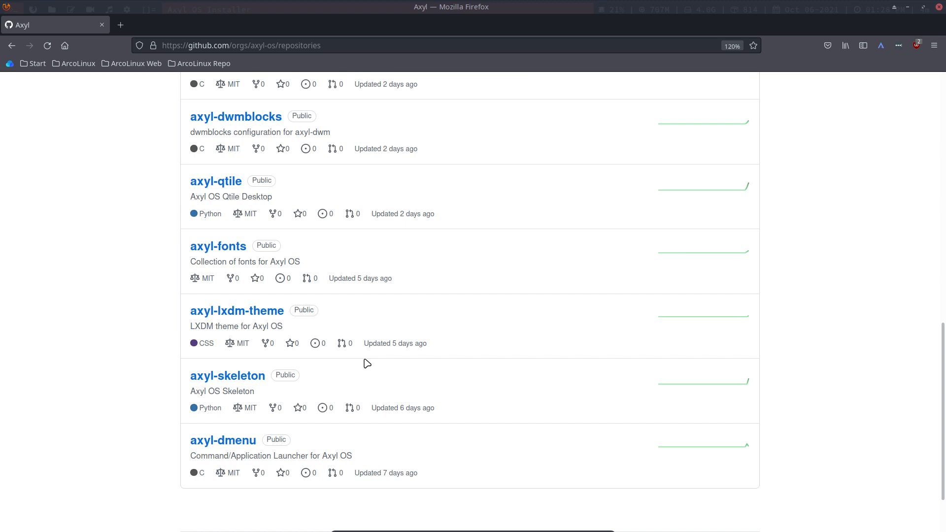
pyautogui.scroll(5, 366, 363)
pyautogui.scroll(-5, 366, 363)
pyautogui.scroll(-2, 366, 362)
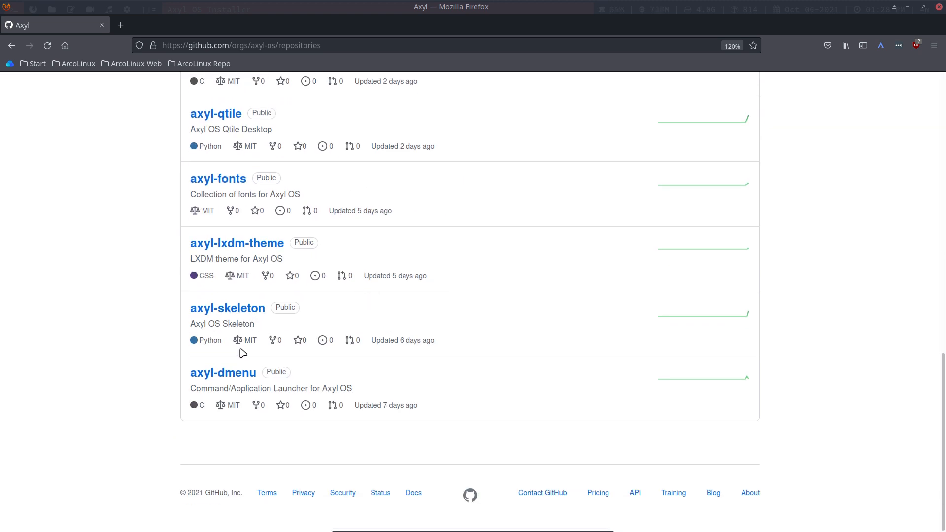
pyautogui.click(253, 245)
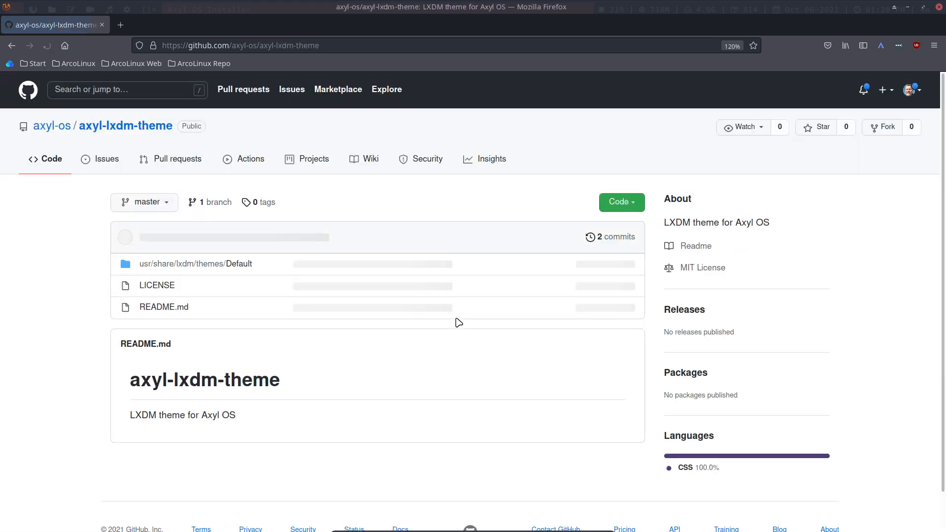
# - Browse the theme's Default folder and its bg.jpg, then go back to the repositories list
pyautogui.click(238, 263)
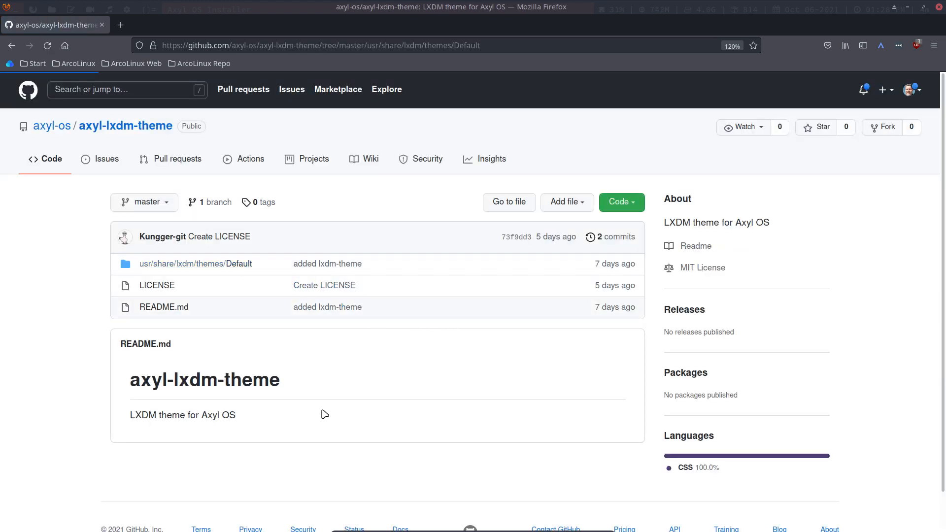
pyautogui.scroll(-3, 324, 414)
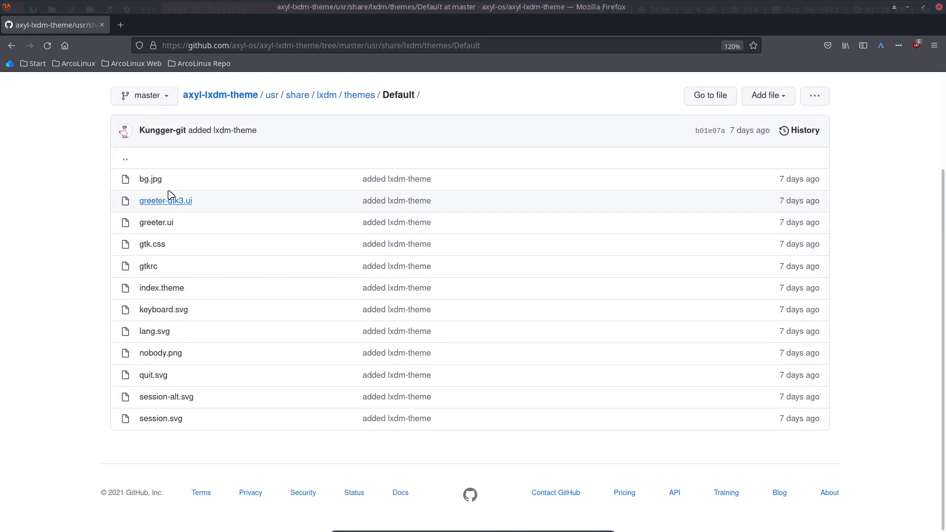
pyautogui.click(149, 179)
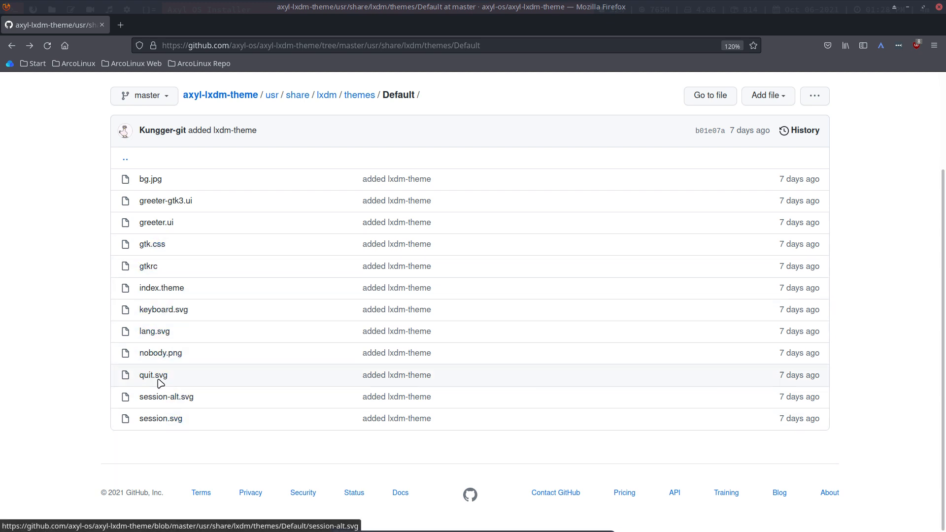
pyautogui.click(13, 46)
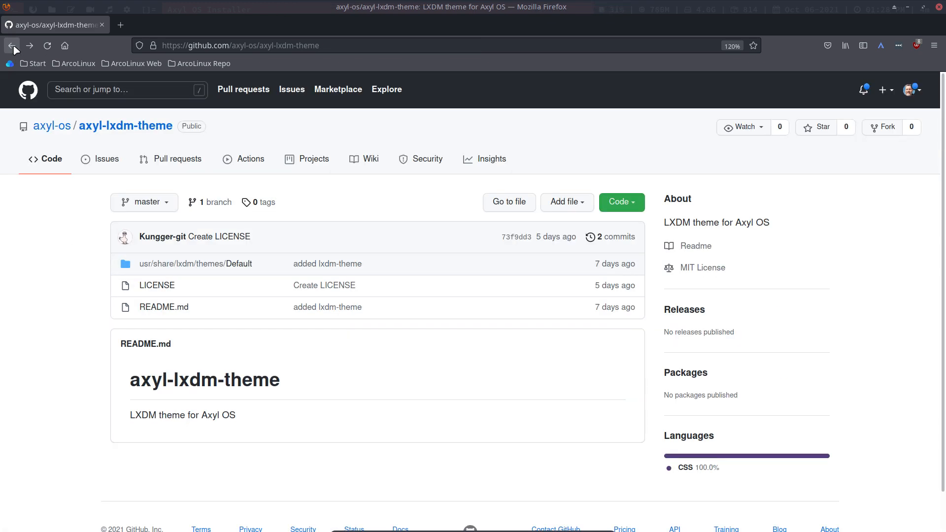
pyautogui.click(12, 45)
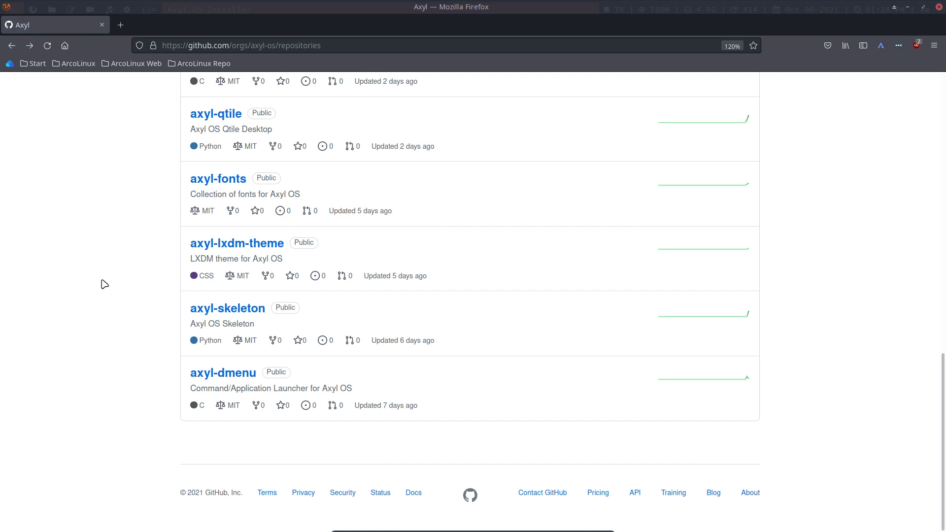
pyautogui.scroll(5, 104, 285)
pyautogui.scroll(5, 106, 285)
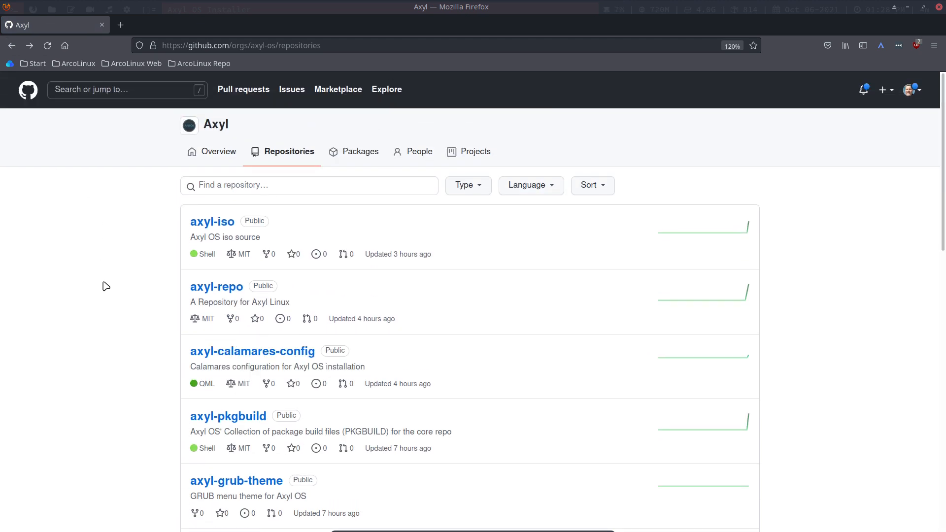
pyautogui.scroll(-5, 106, 287)
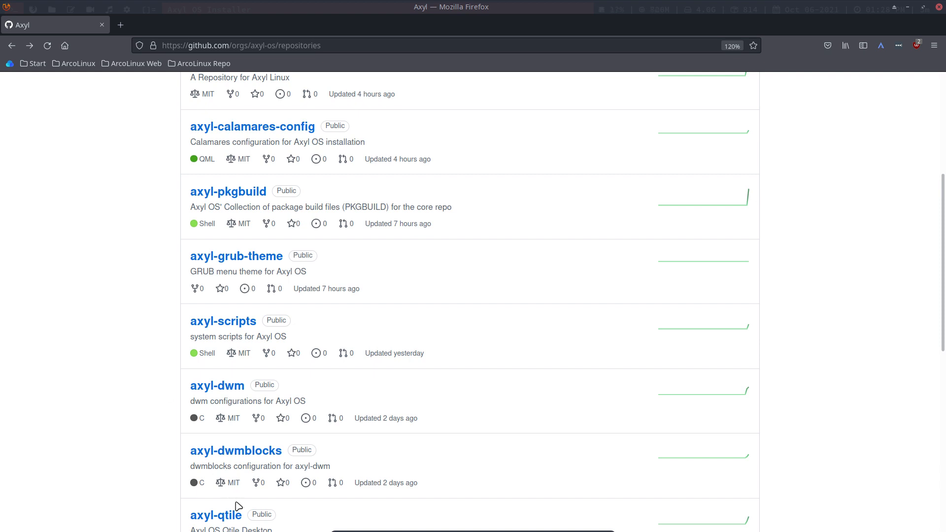
pyautogui.scroll(-3, 229, 511)
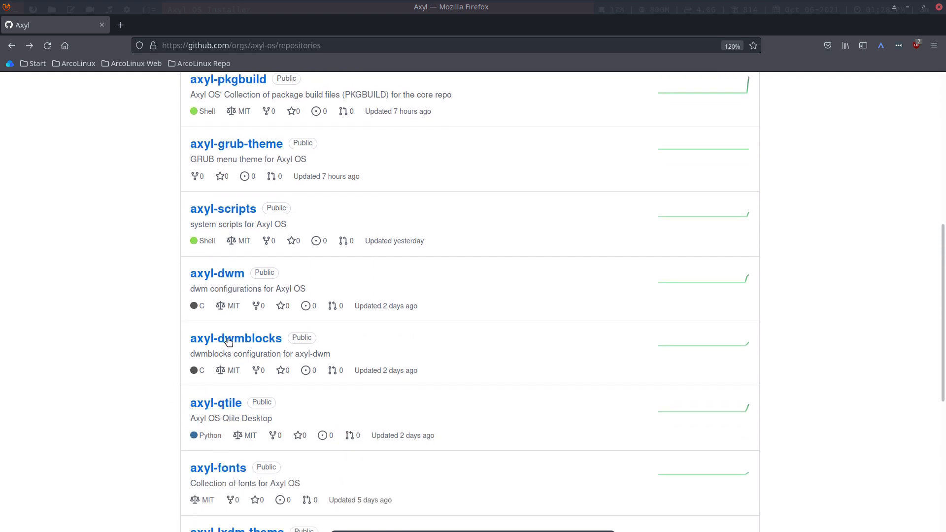
# - Explore the axyl-dwm repository's dwm-configs and bin folders, then quit Firefox with ctrl+q
pyautogui.click(221, 275)
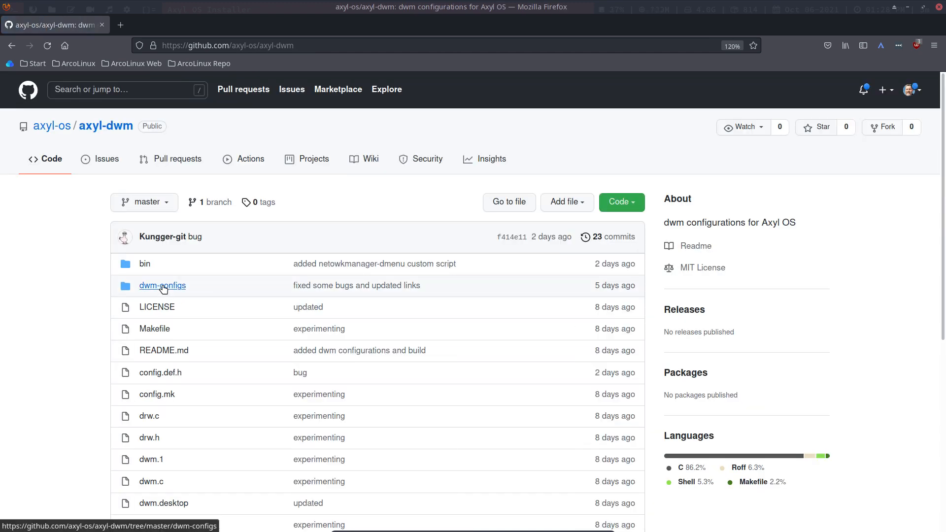
pyautogui.scroll(-3, 163, 288)
pyautogui.scroll(-3, 164, 288)
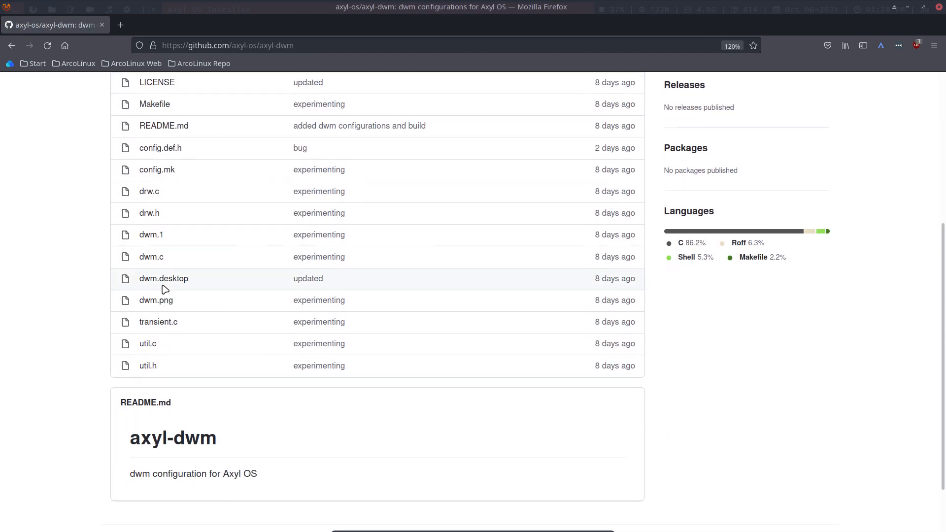
pyautogui.scroll(5, 164, 289)
pyautogui.click(162, 285)
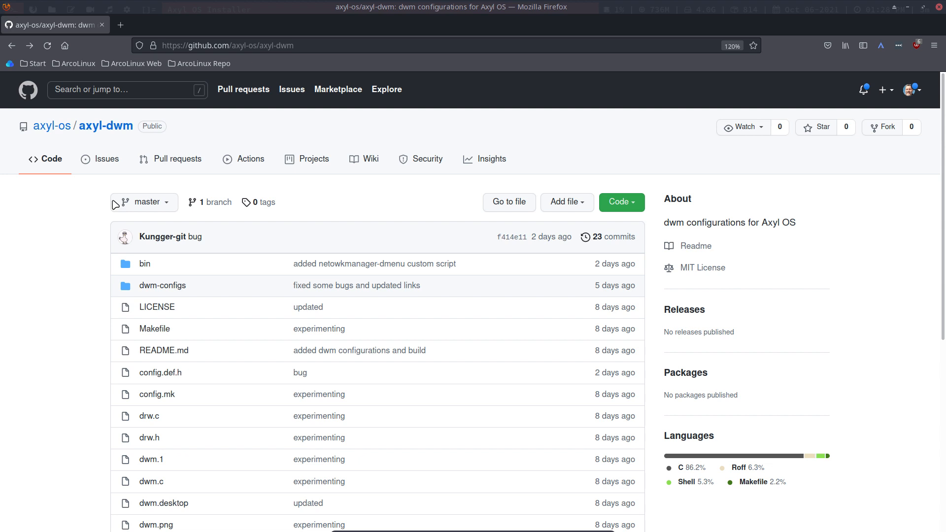
pyautogui.click(144, 263)
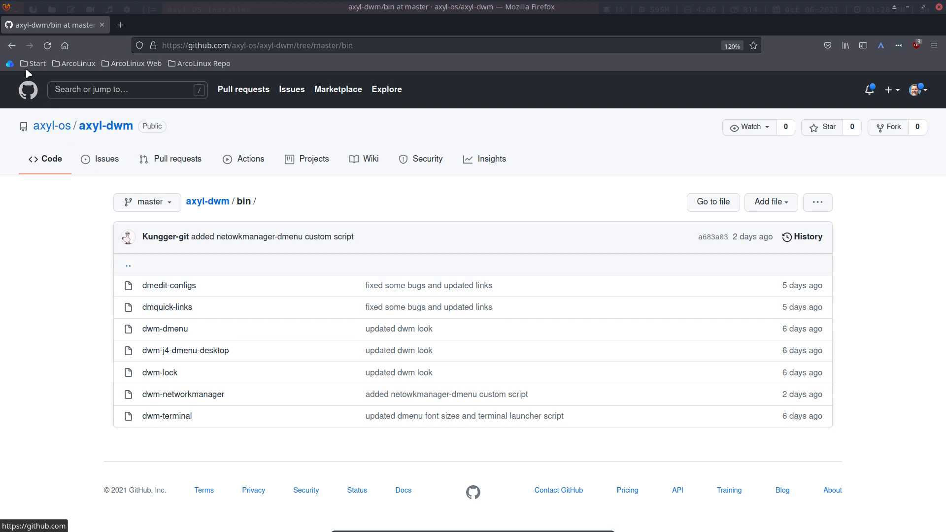
pyautogui.click(12, 45)
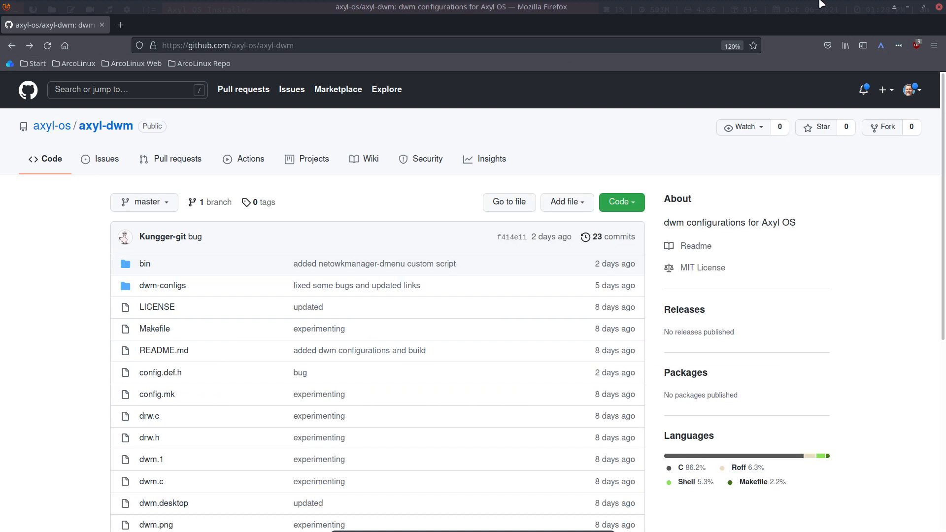
pyautogui.hotkey('ctrl', 'q')
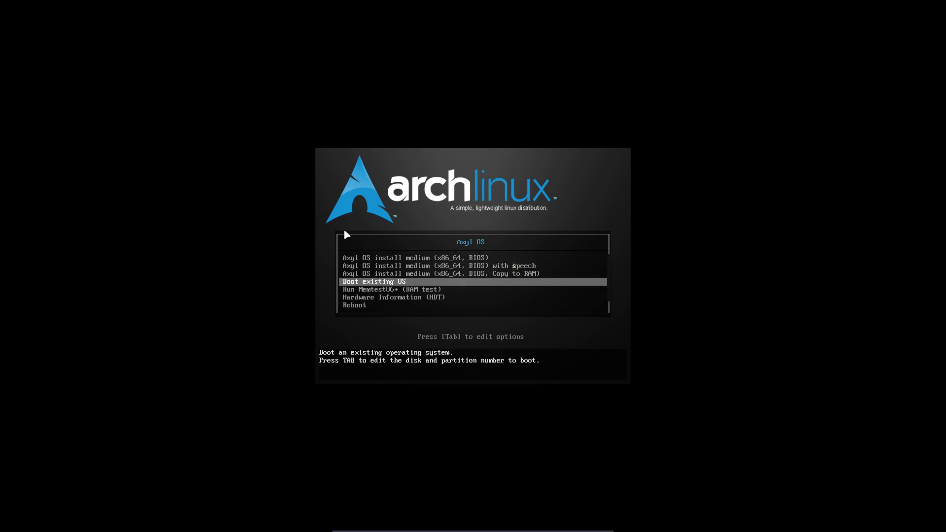
# - Boot the existing installed OS from the live menu and start the Axyl GRUB entry
pyautogui.press('Return')
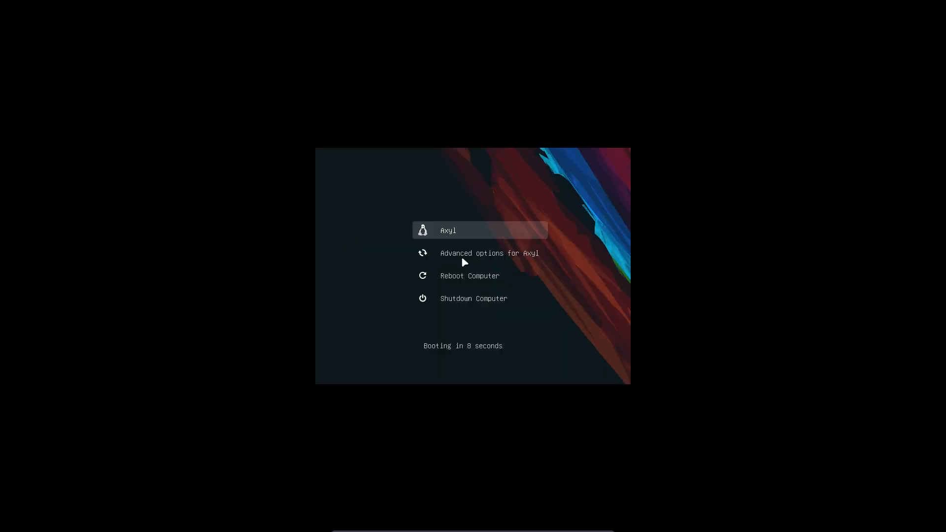
pyautogui.press('Down')
pyautogui.press('Up')
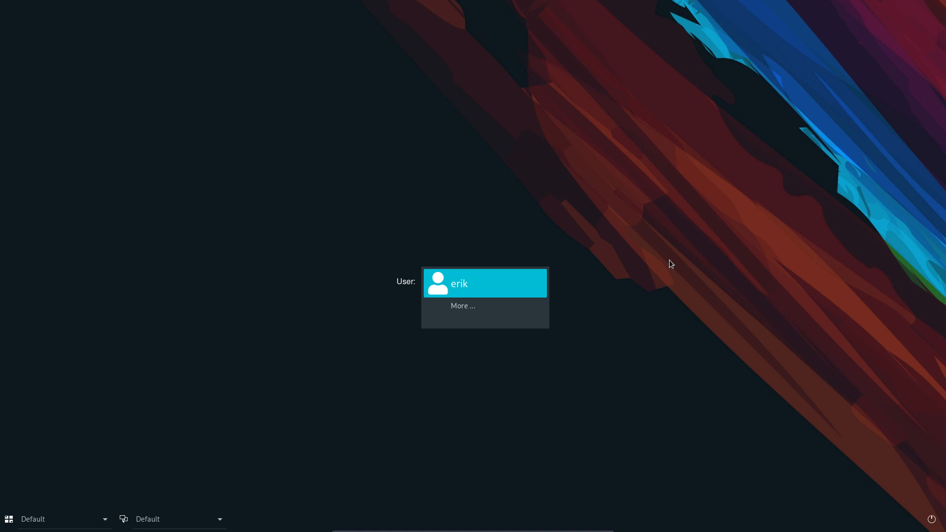
# - Review the session and second dropdown choices, keep defaults, select the user and log in with the password
pyautogui.click(105, 519)
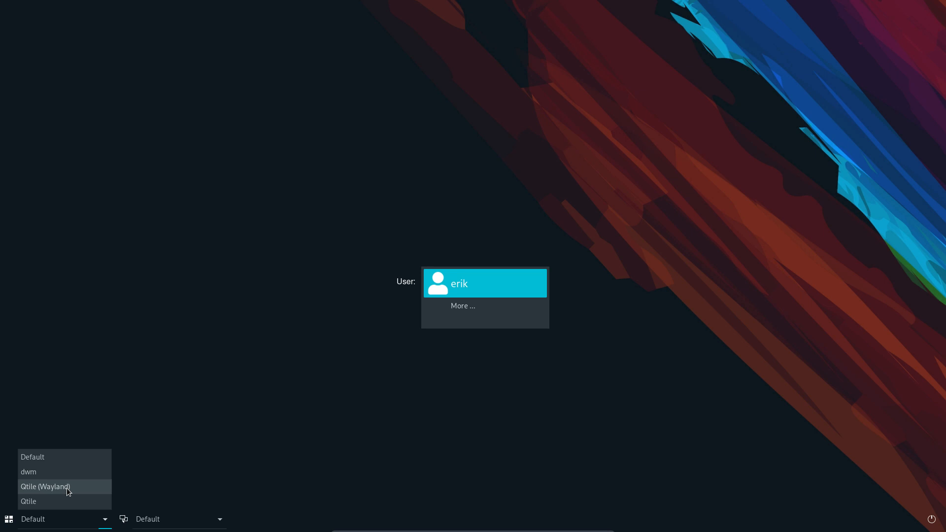
pyautogui.click(205, 468)
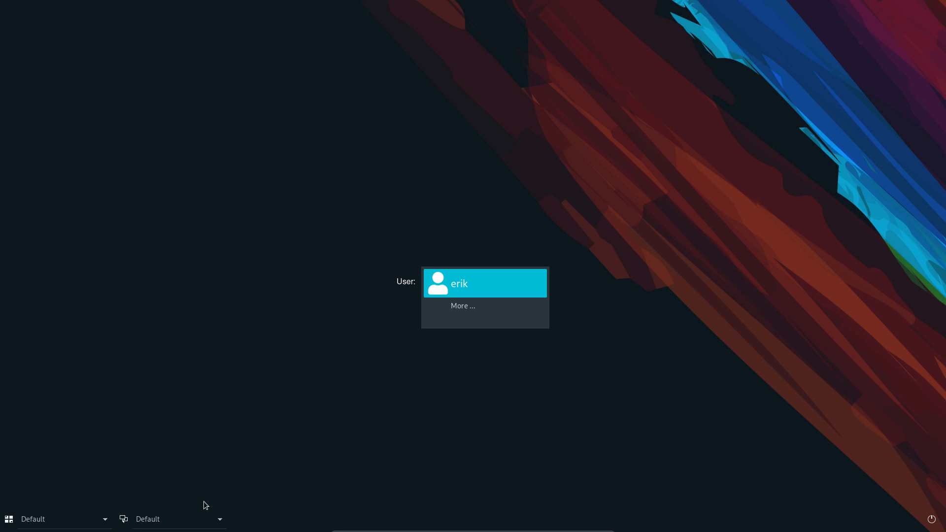
pyautogui.click(215, 520)
pyautogui.click(467, 284)
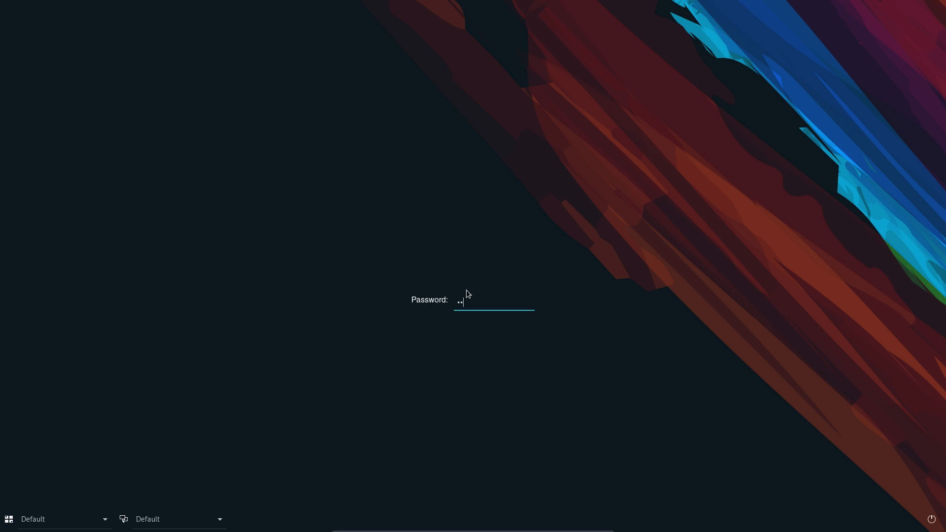
pyautogui.press('Return')
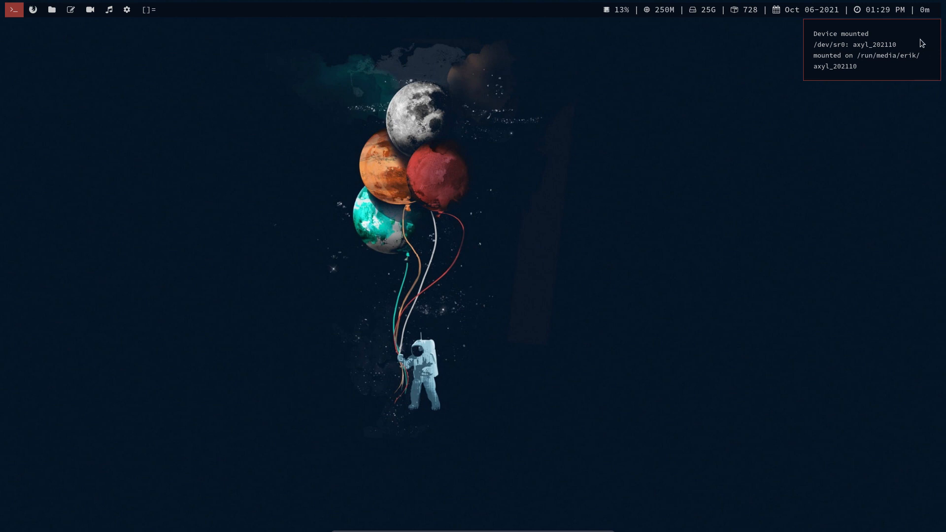
# - Dismiss the 'Device mounted' notification from the top-right corner
pyautogui.click(846, 68)
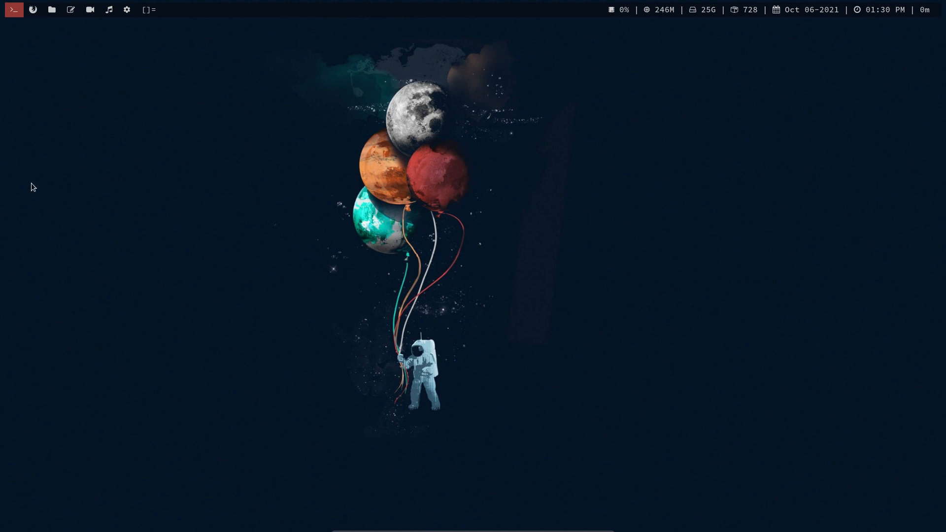
# - Run neofetch in a new terminal after fixing the typo in the command
pyautogui.press('super+Return')
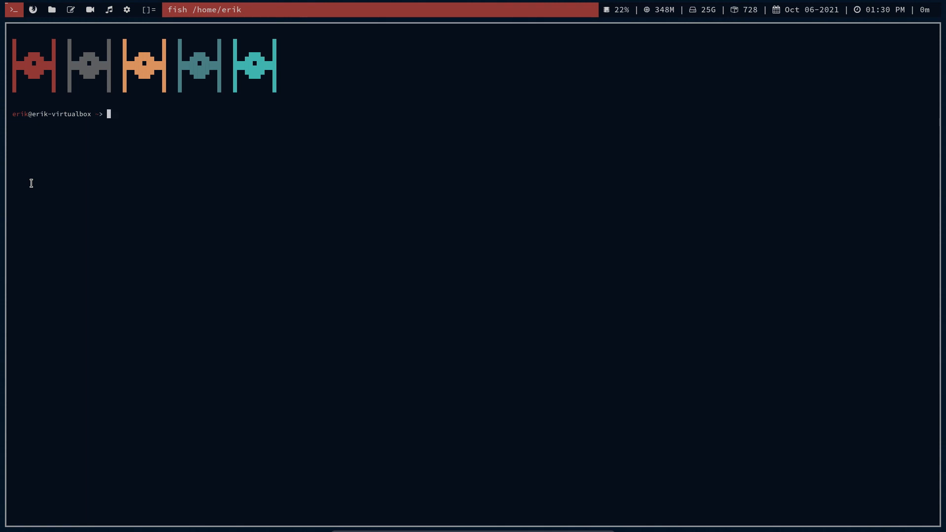
pyautogui.write('neo')
pyautogui.press('BackSpace')
pyautogui.press('BackSpace')
pyautogui.press('BackSpace')
pyautogui.write('eofetch')
pyautogui.press('Return')
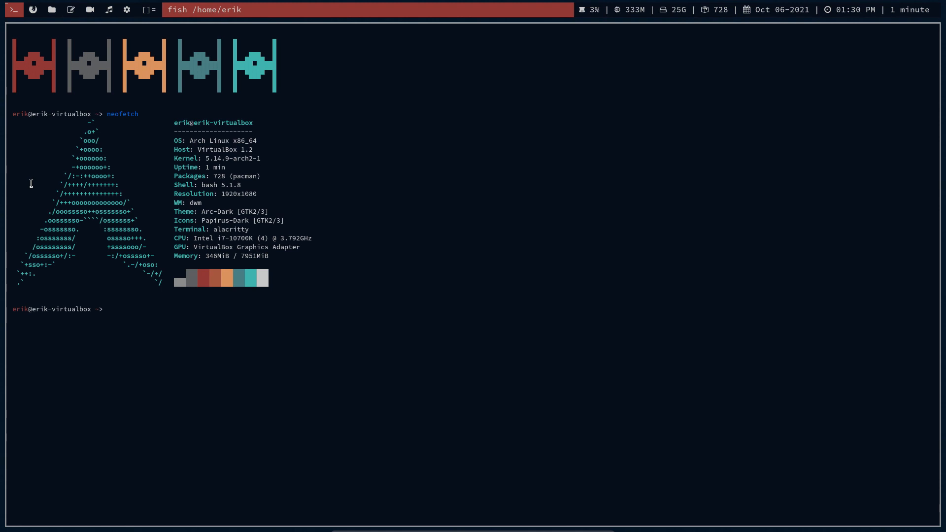
# - Highlight the dwm and bash entries in the neofetch output to point them out
pyautogui.doubleClick(193, 203)
pyautogui.click(214, 184)
pyautogui.doubleClick(213, 184)
pyautogui.click(158, 309)
pyautogui.write('sudo chsh ')
pyautogui.write('erik -s ')
pyautogui.write('/bin/')
pyautogui.write('fish')
# - Run sudo chsh erik -s /bin/fish with the password, then move to the empty second workspace
pyautogui.press('Return')
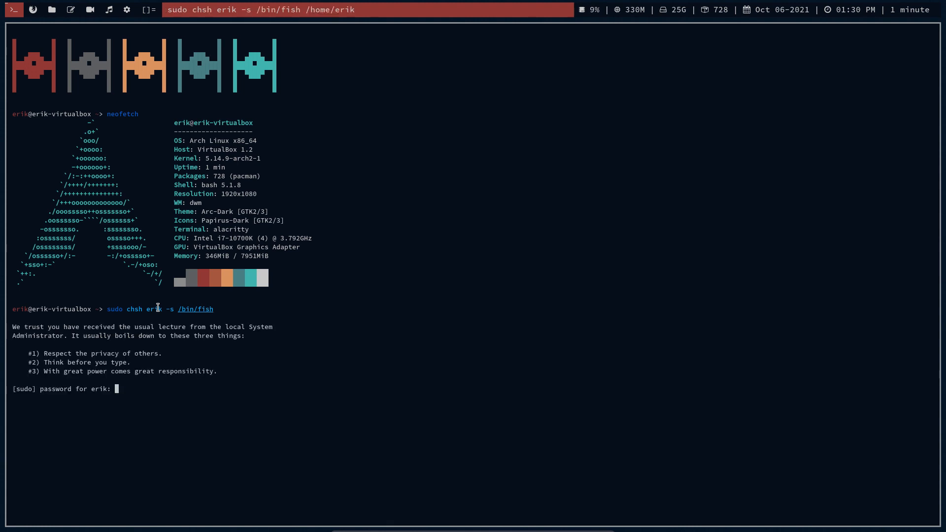
pyautogui.press('Return')
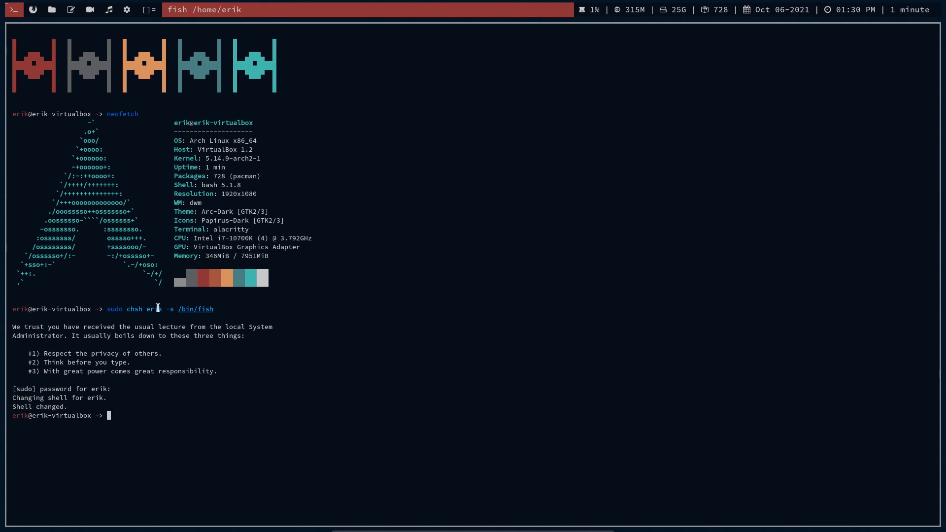
pyautogui.write('x')
pyautogui.press('BackSpace')
pyautogui.click(33, 10)
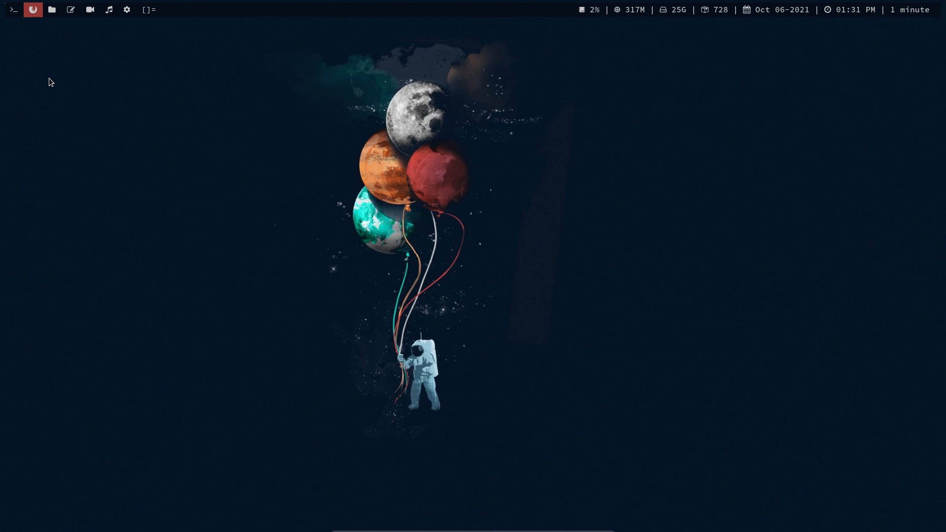
# - Go to the third workspace and cycle through monocle to the floating layout
pyautogui.click(53, 12)
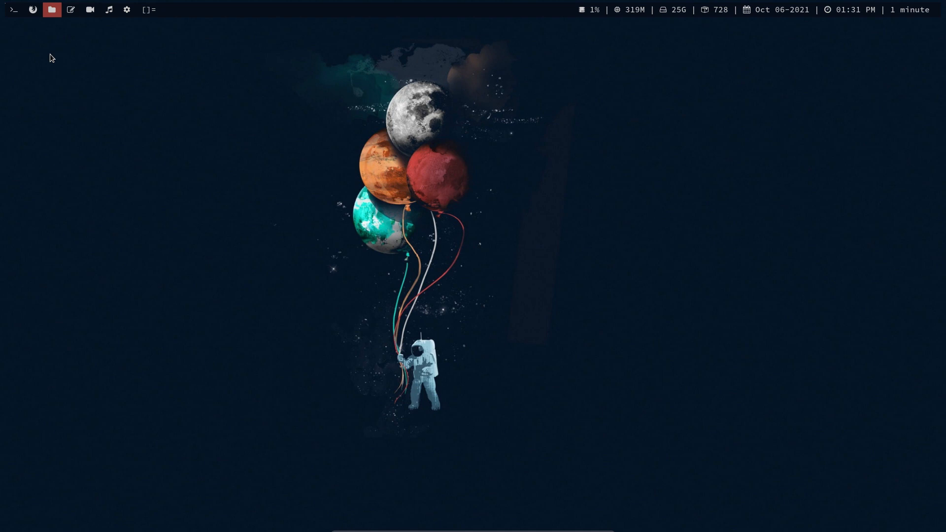
pyautogui.press('super+m')
pyautogui.press('super+f')
# - Launch Thunar from dmenu after a couple of aborted launcher attempts
pyautogui.press('super+p')
pyautogui.write('s')
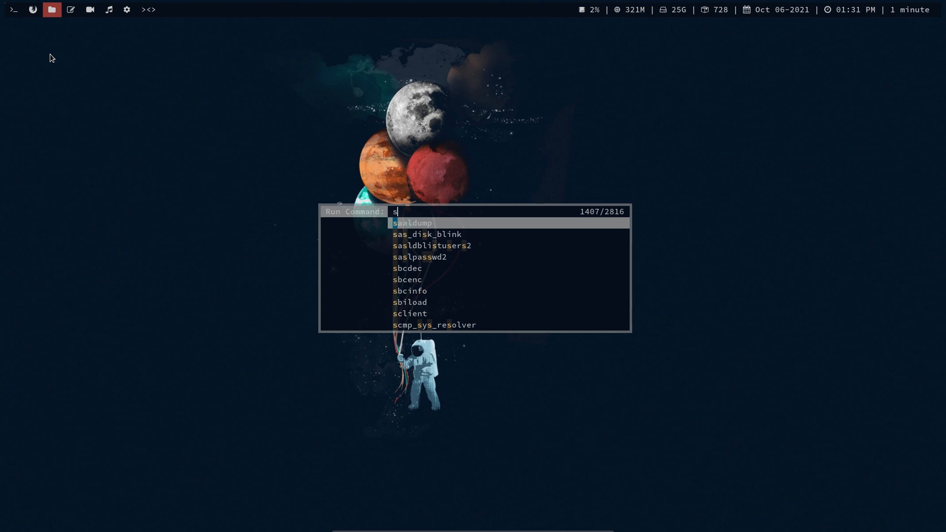
pyautogui.press('Escape')
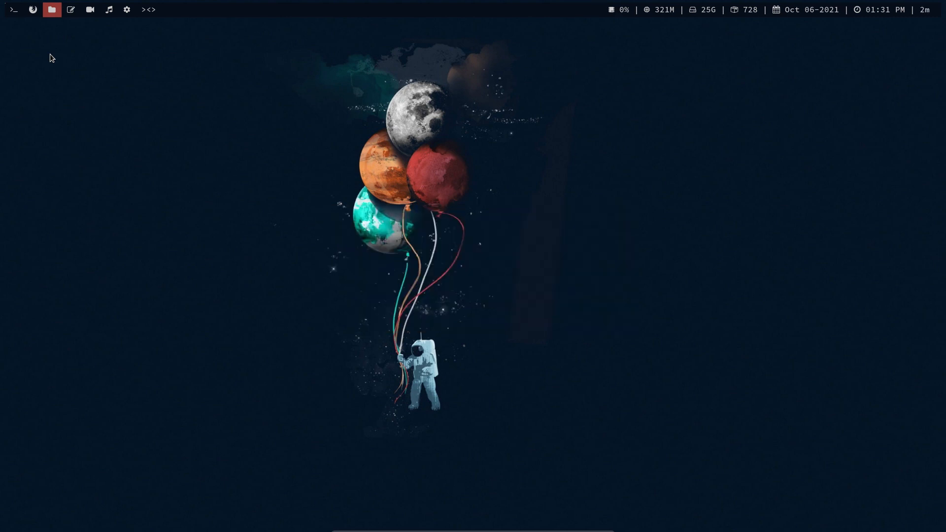
pyautogui.press('super+p')
pyautogui.write('q')
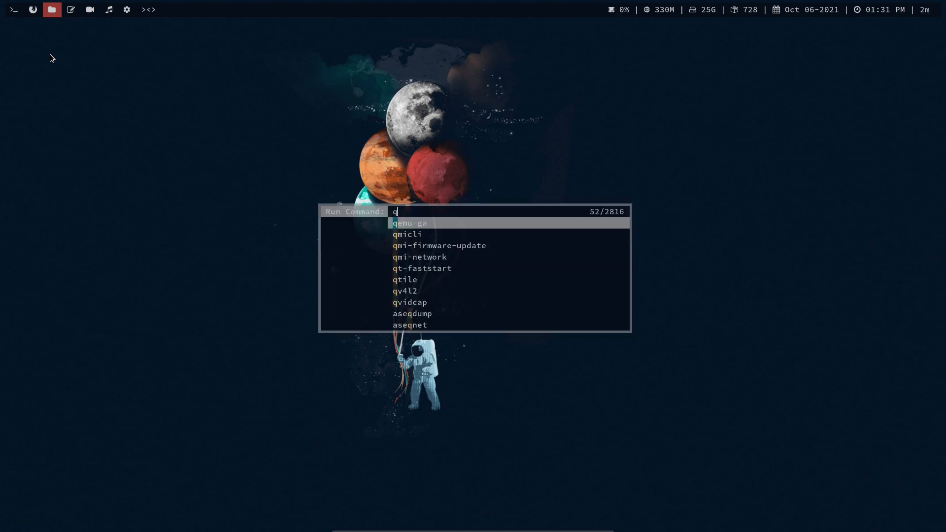
pyautogui.press('BackSpace')
pyautogui.press('Escape')
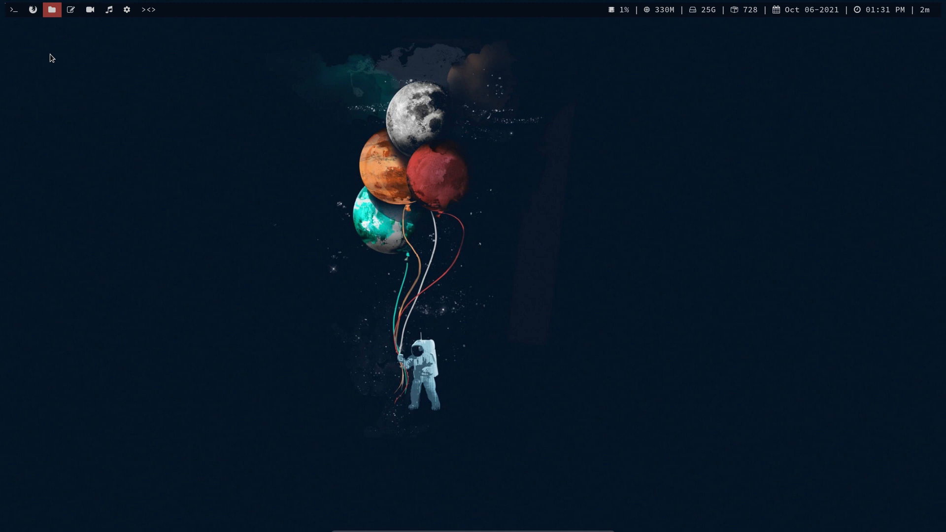
pyautogui.press('super+p')
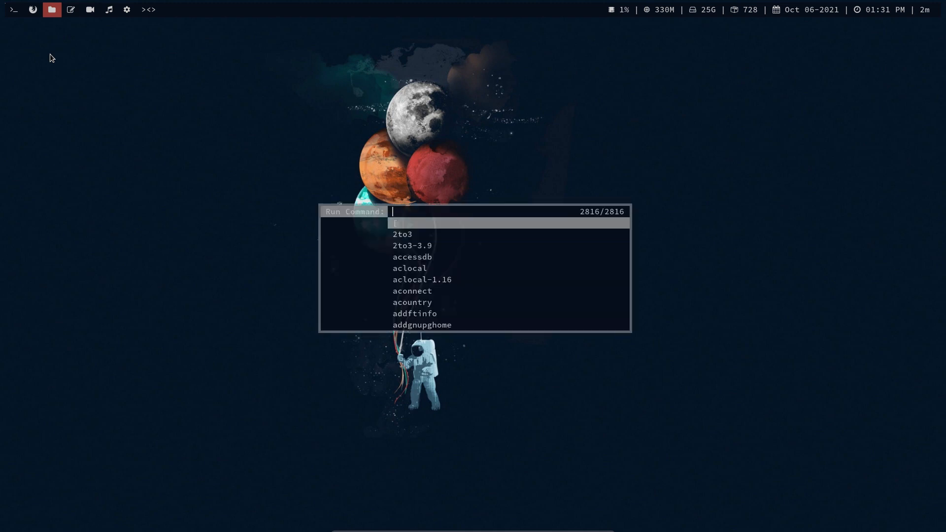
pyautogui.write('thu')
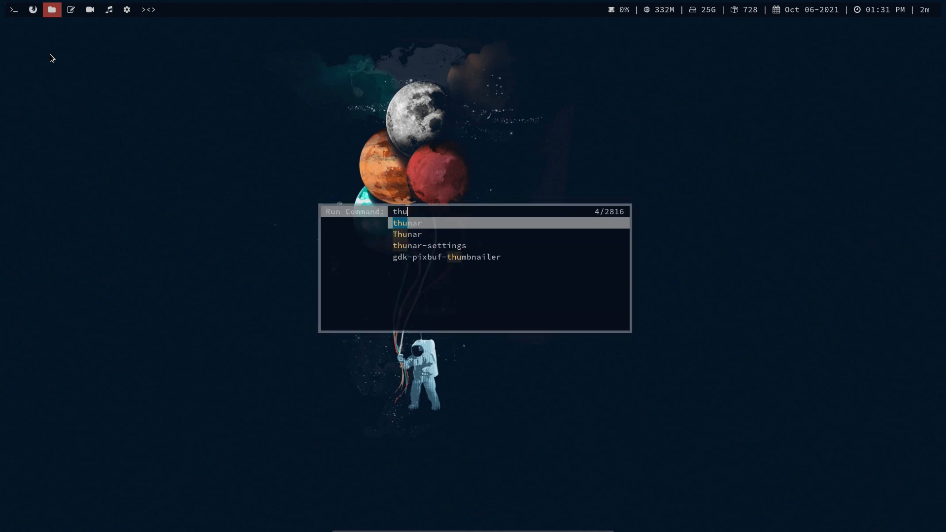
pyautogui.write('nar')
pyautogui.press('Return')
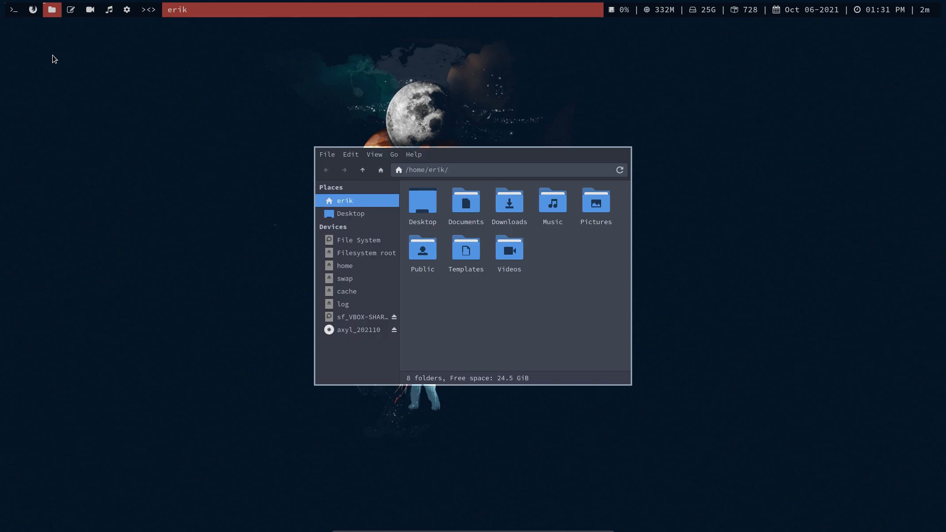
# - Move Thunar to the upper left, show hidden files, browse ~/.config, then return to the home folder
pyautogui.moveTo(498, 155); pyautogui.dragTo(241, 81)
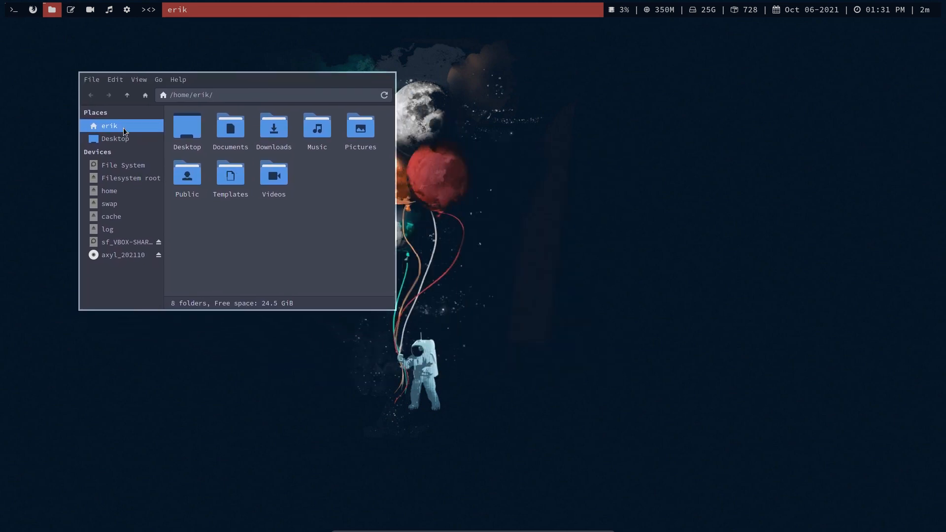
pyautogui.hotkey('ctrl', 'h')
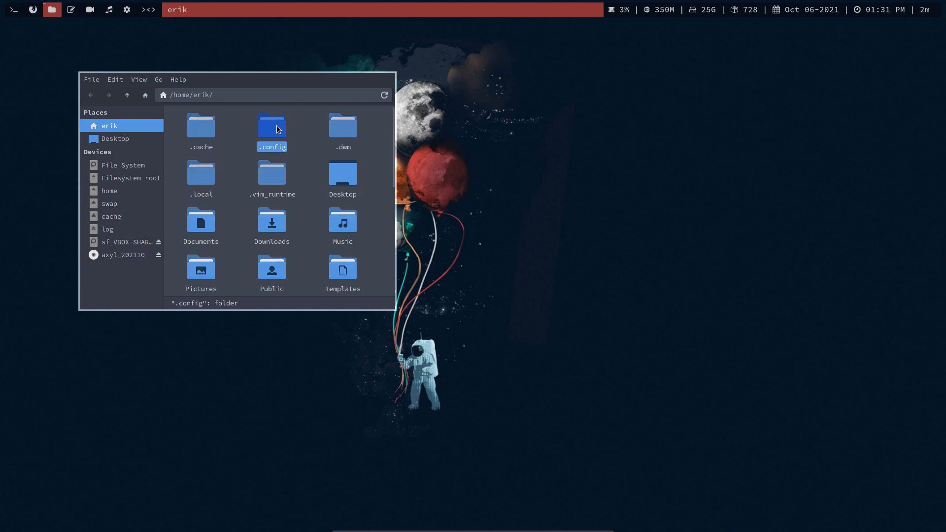
pyautogui.doubleClick(272, 183)
pyautogui.click(272, 133)
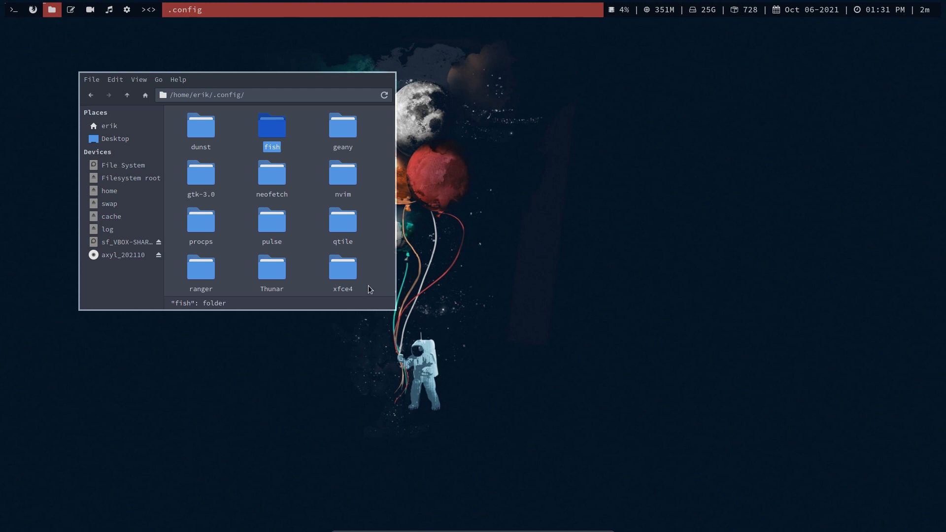
pyautogui.scroll(-1, 371, 260)
pyautogui.scroll(-1, 371, 260)
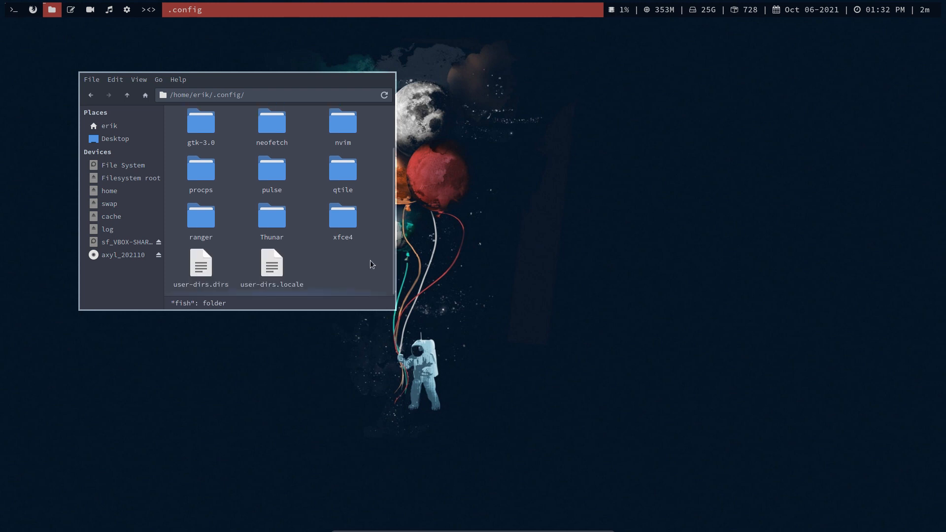
pyautogui.scroll(2, 368, 258)
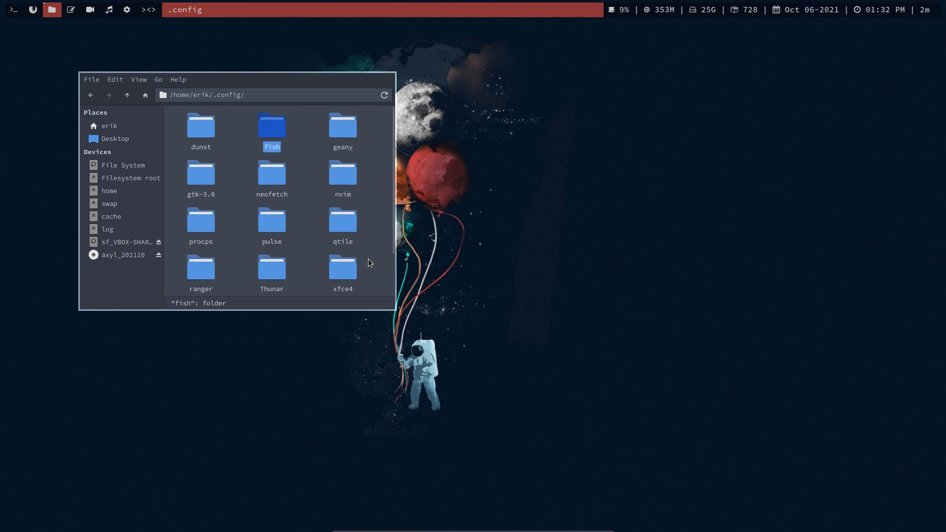
pyautogui.scroll(-2, 309, 242)
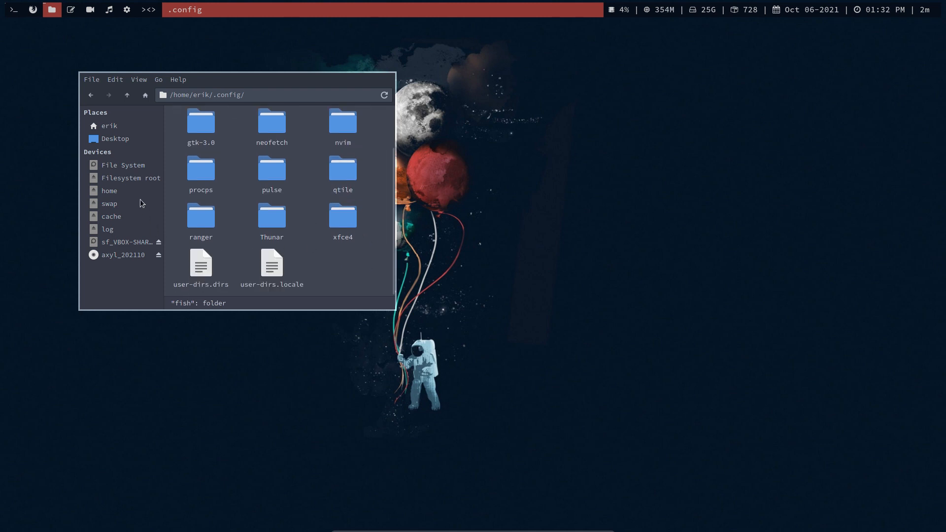
pyautogui.click(126, 95)
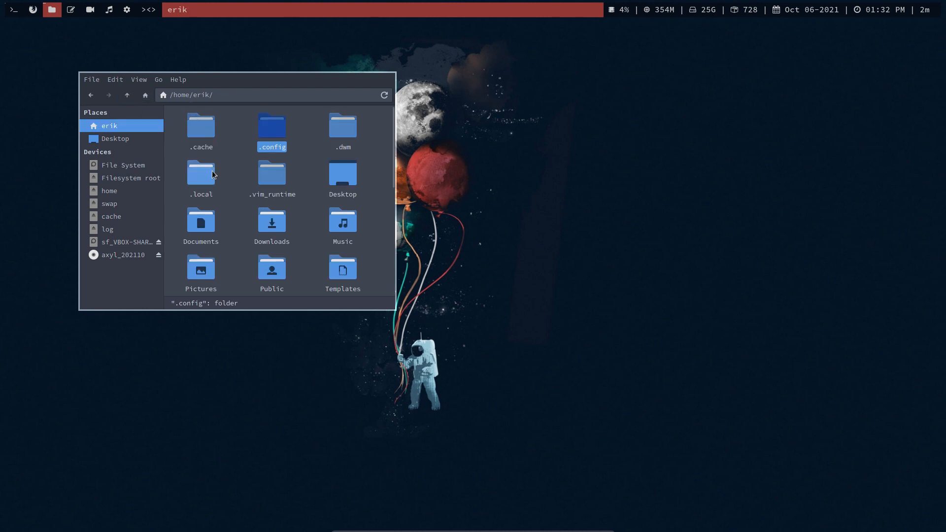
# - Open ~/.dwm/autostart.sh with Geany from Thunar's Open With menu
pyautogui.doubleClick(336, 133)
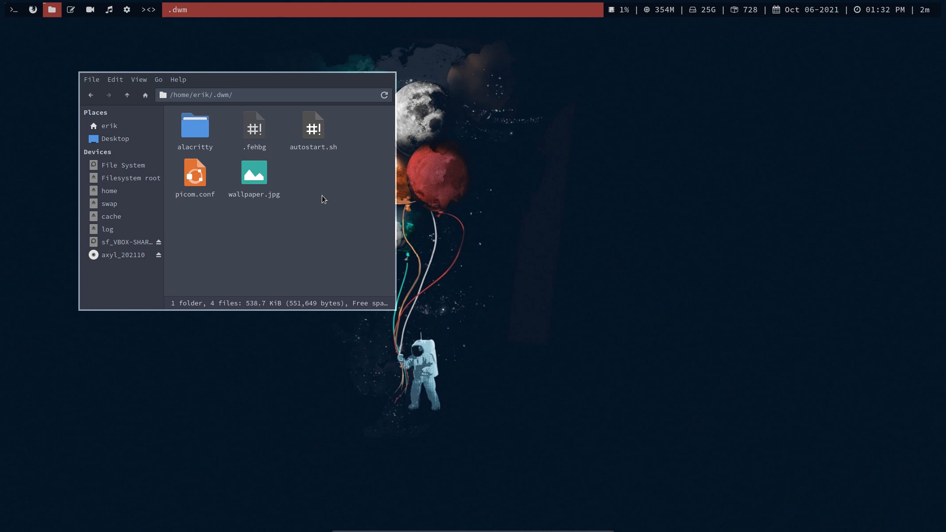
pyautogui.click(312, 131)
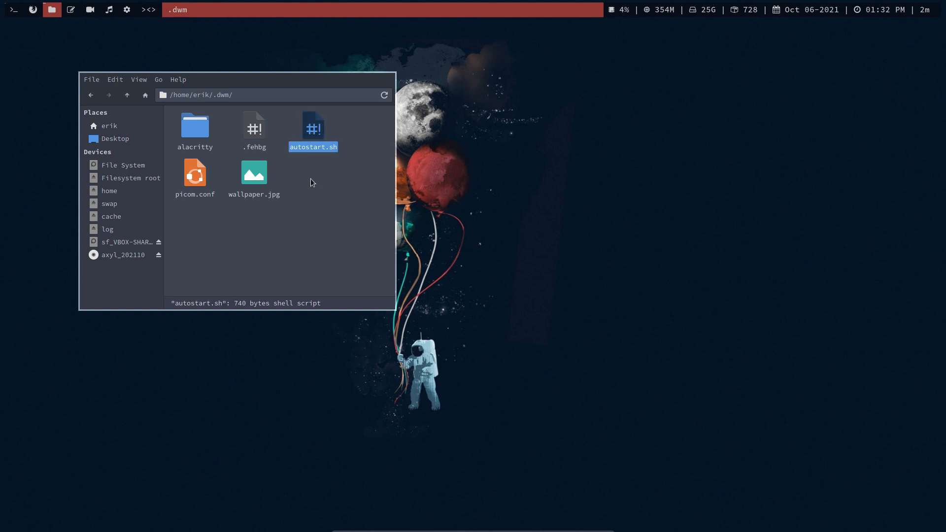
pyautogui.rightClick(316, 135)
pyautogui.moveTo(345, 153)
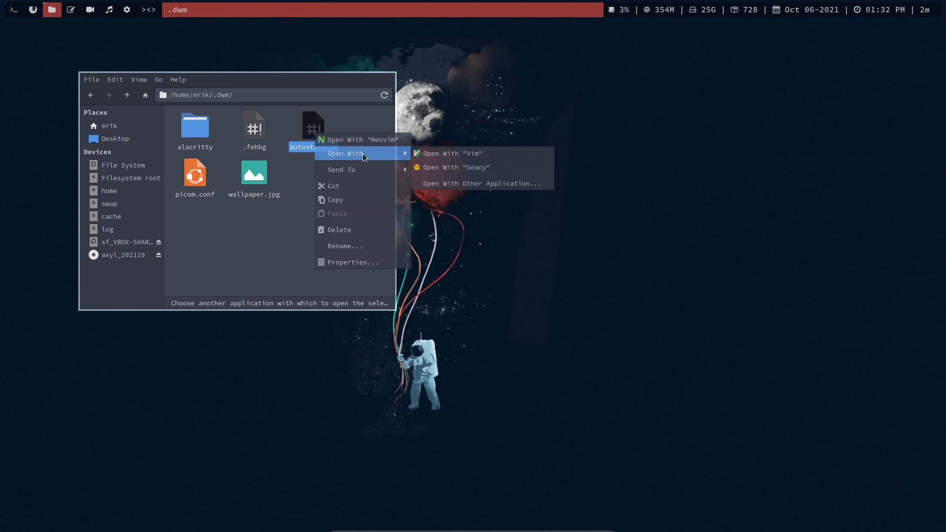
pyautogui.click(448, 167)
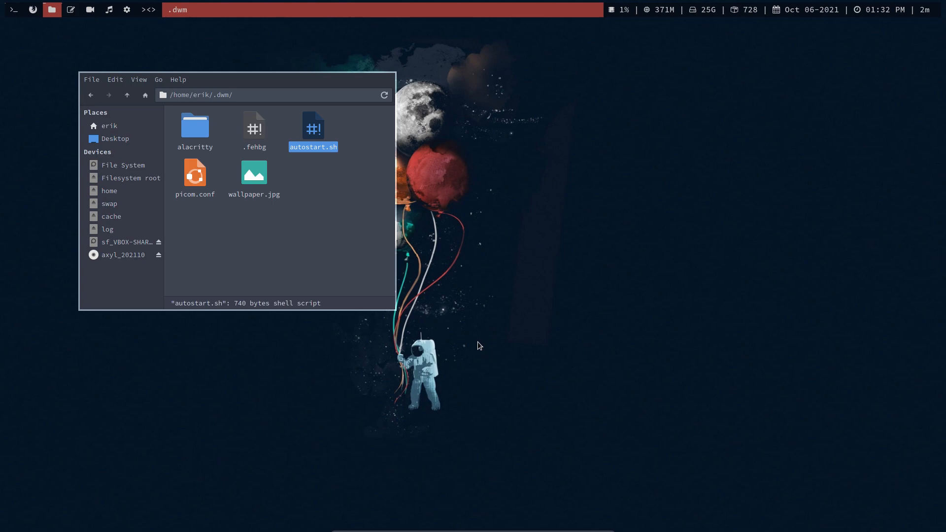
# - Switch away from the file manager to the empty second workspace
pyautogui.press('super+1')
pyautogui.press('super+2')
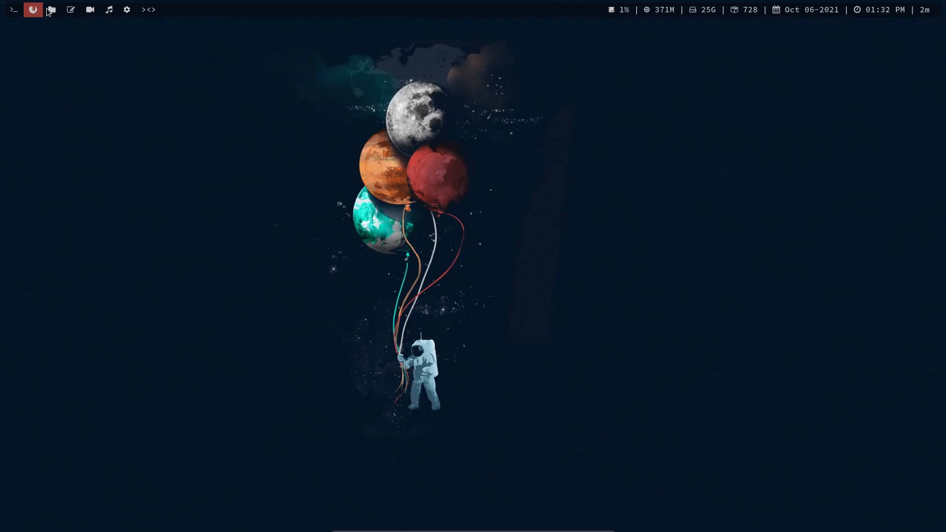
pyautogui.click(52, 10)
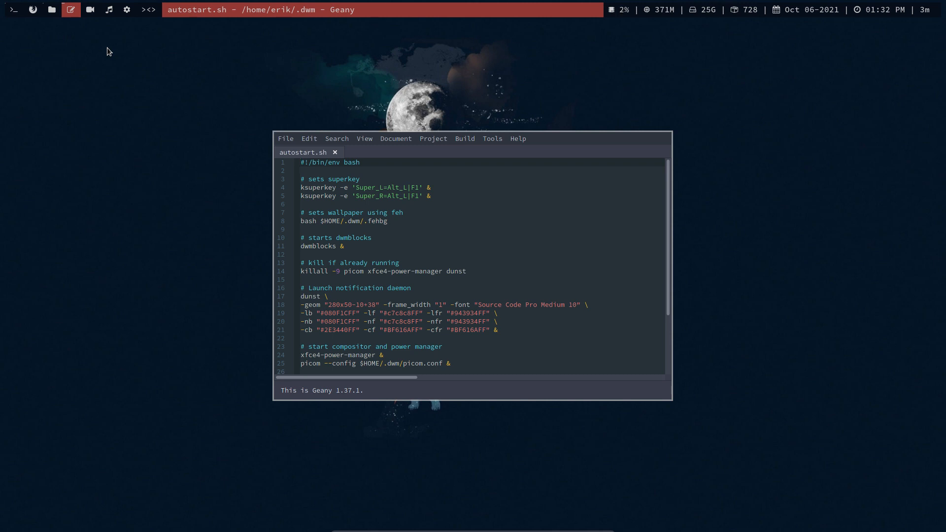
pyautogui.click(53, 9)
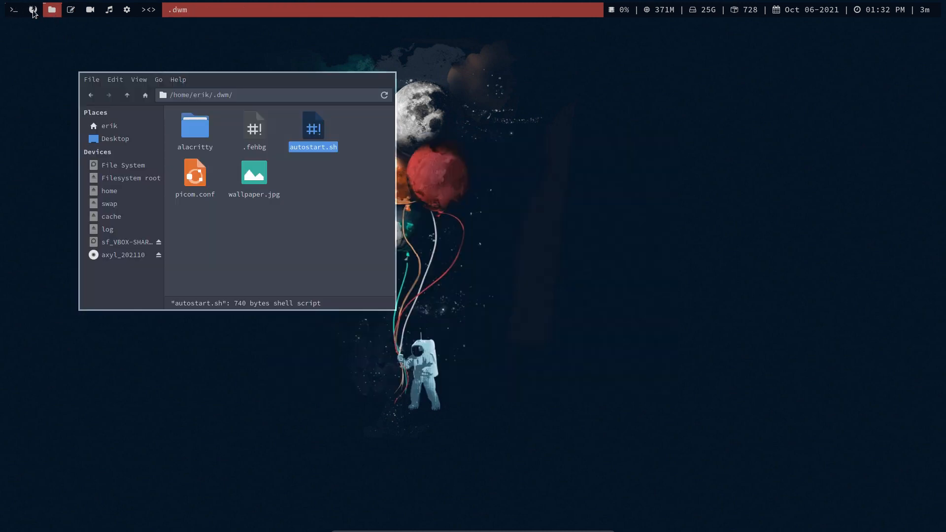
pyautogui.click(33, 9)
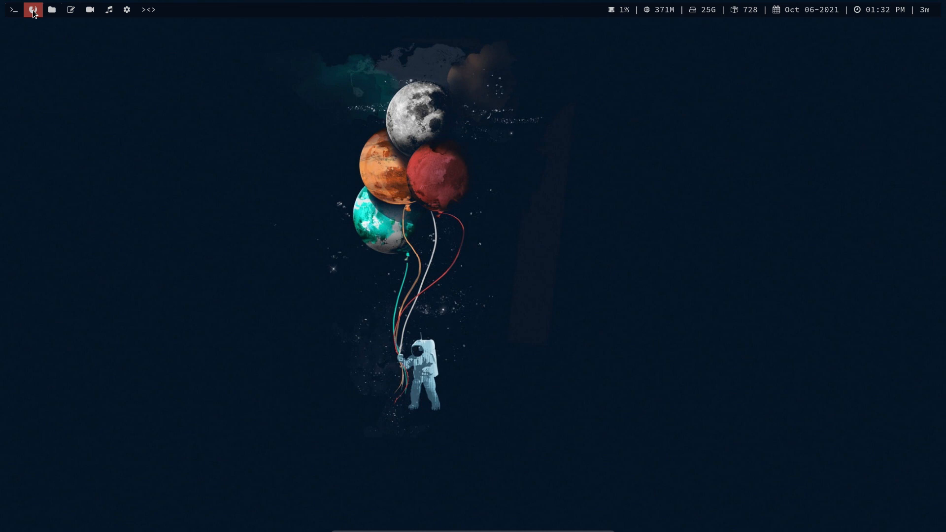
# - Launch Firefox from the launcher, then tour the video, music and file manager workspaces
pyautogui.press('super+r')
pyautogui.write('firefox')
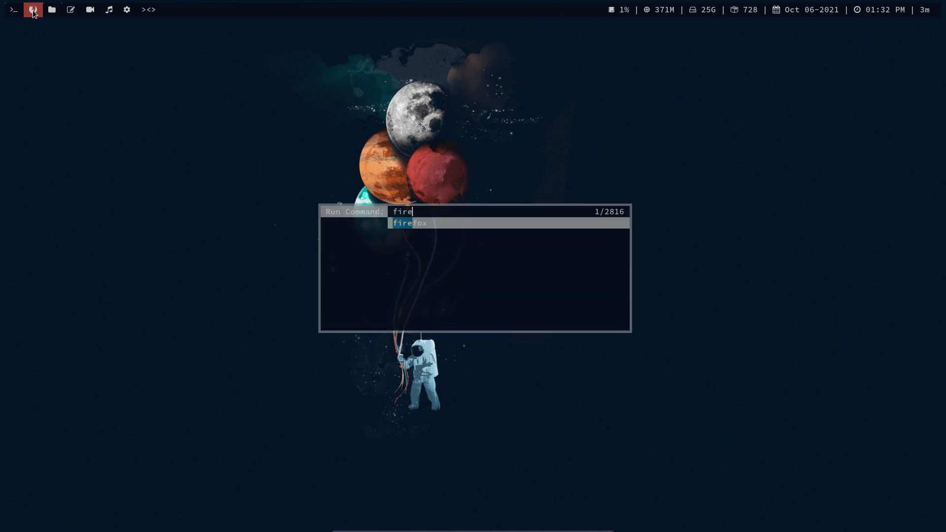
pyautogui.press('Return')
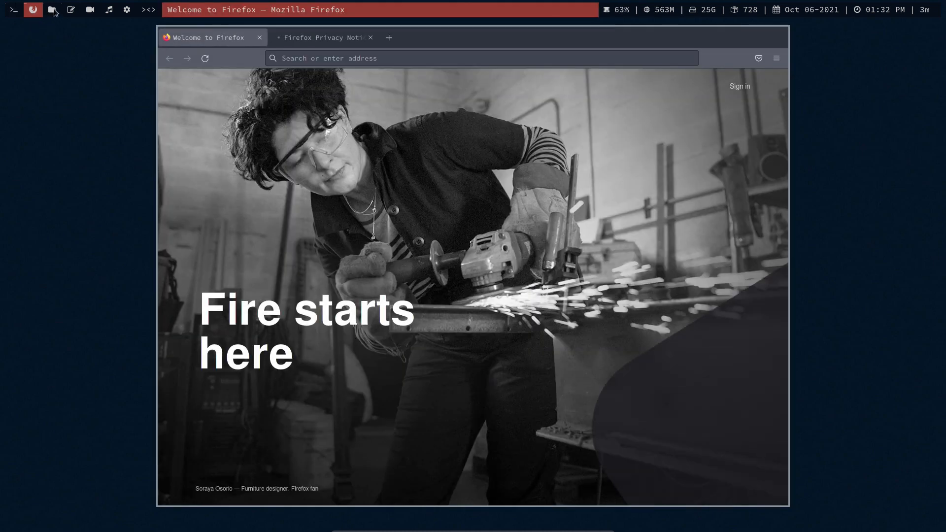
pyautogui.click(54, 10)
pyautogui.click(91, 9)
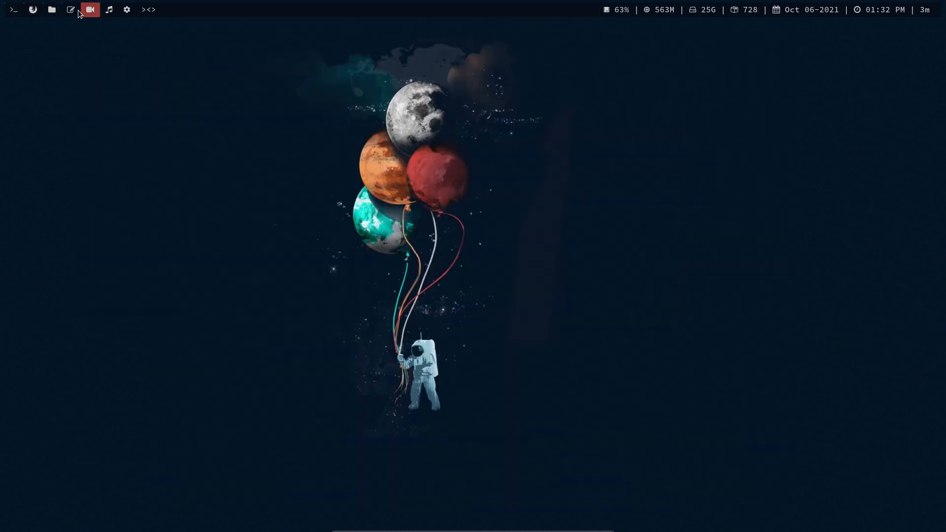
pyautogui.click(109, 9)
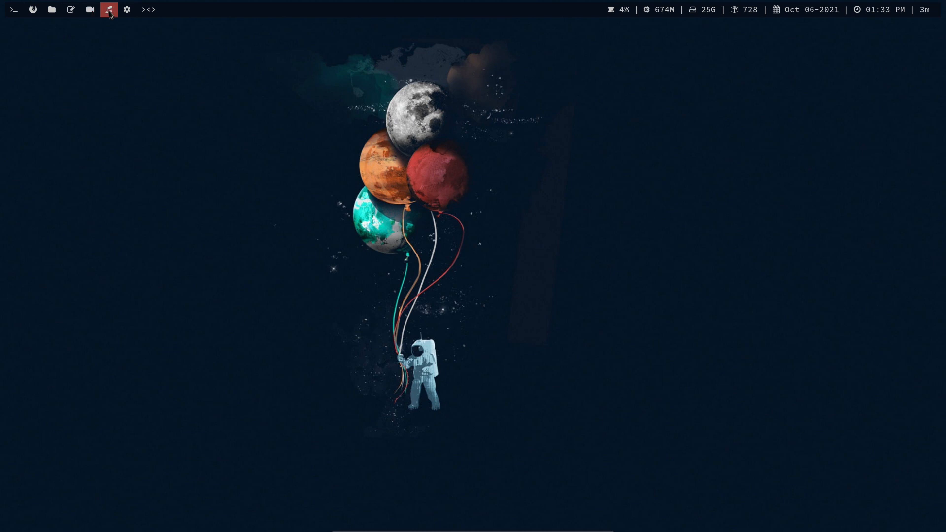
pyautogui.click(54, 10)
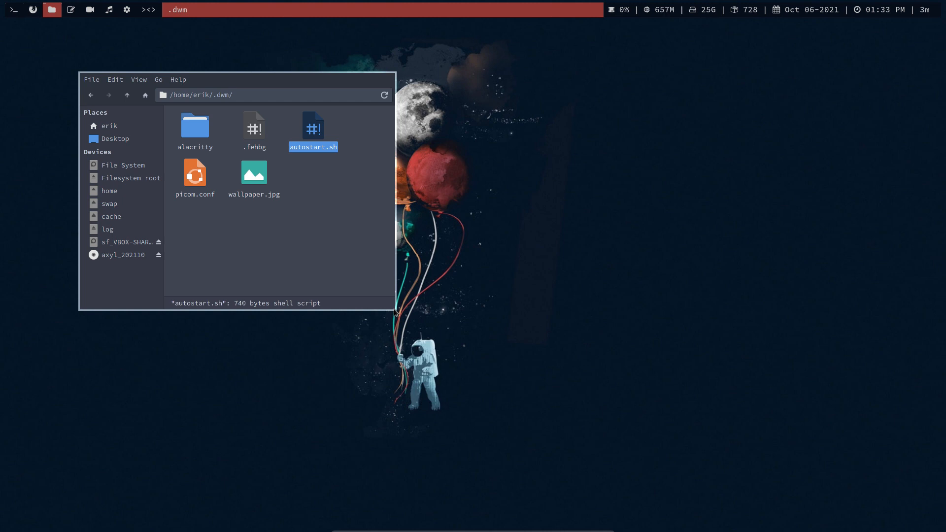
# - Shift the Thunar window down-right, visit the terminal workspace, and go up to /home/erik/
pyautogui.moveTo(394, 307); pyautogui.dragTo(437, 345)
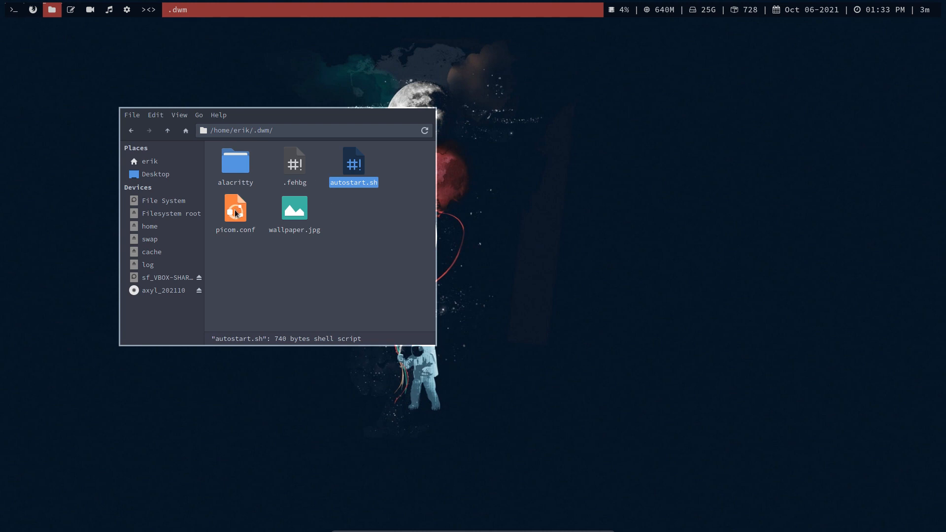
pyautogui.click(12, 10)
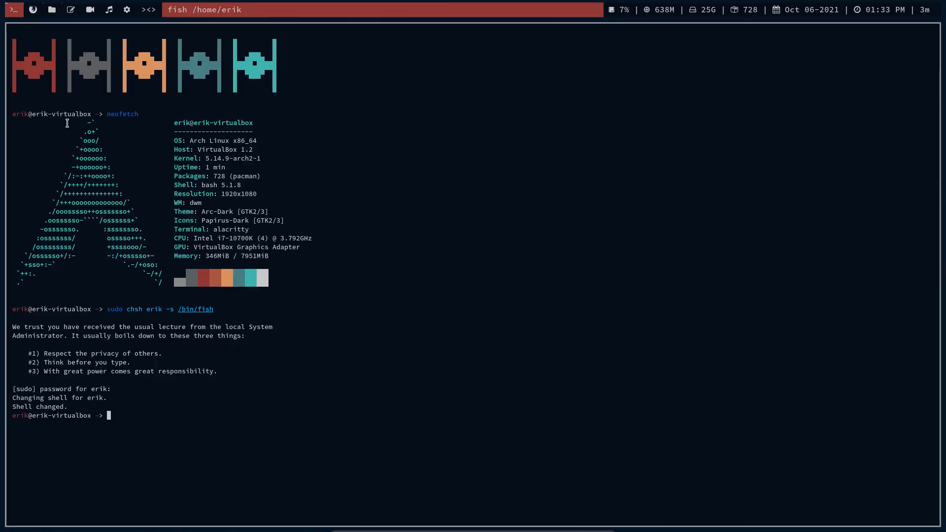
pyautogui.click(33, 10)
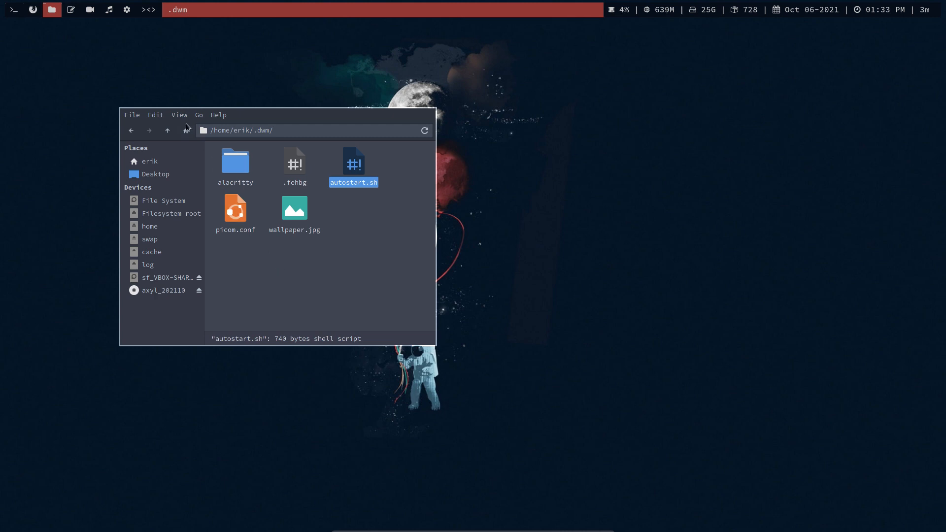
pyautogui.click(166, 131)
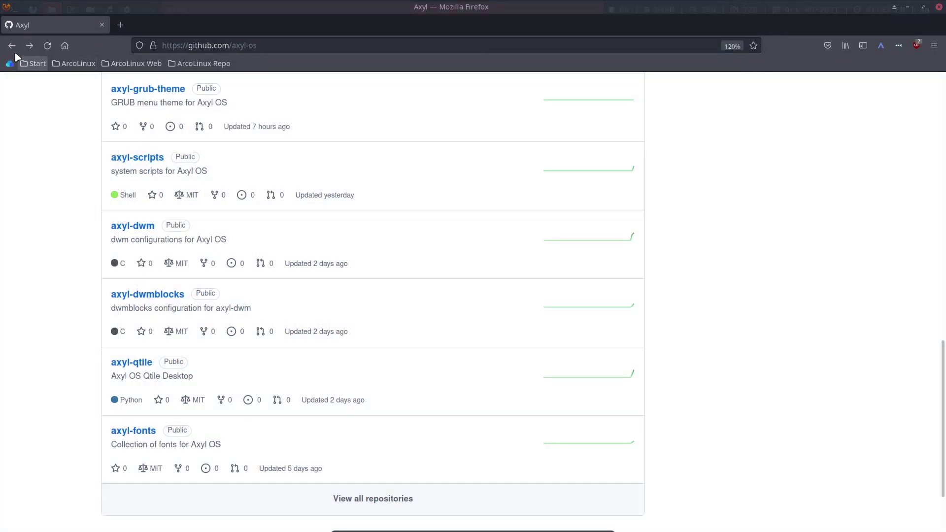
# - Go back in Firefox to the axyl-iso v1.0 release page on GitHub
pyautogui.click(12, 45)
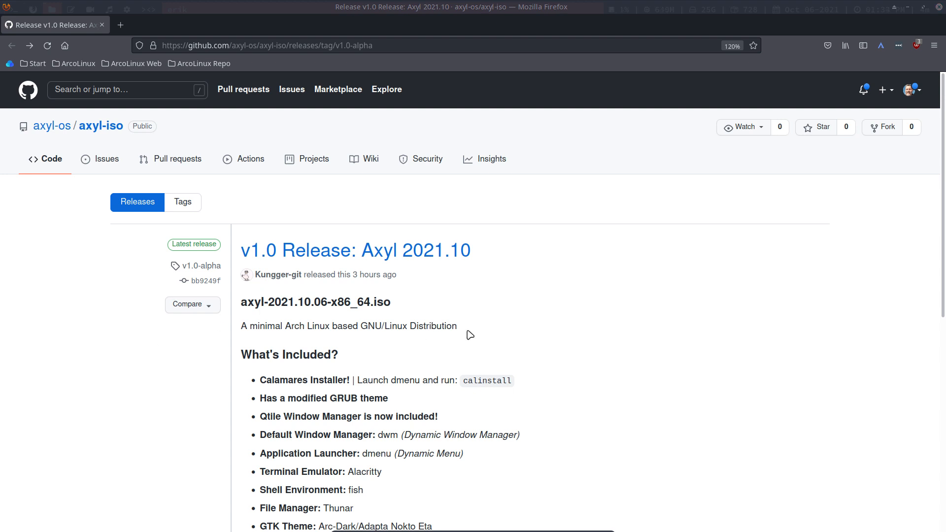
pyautogui.scroll(-8, 469, 334)
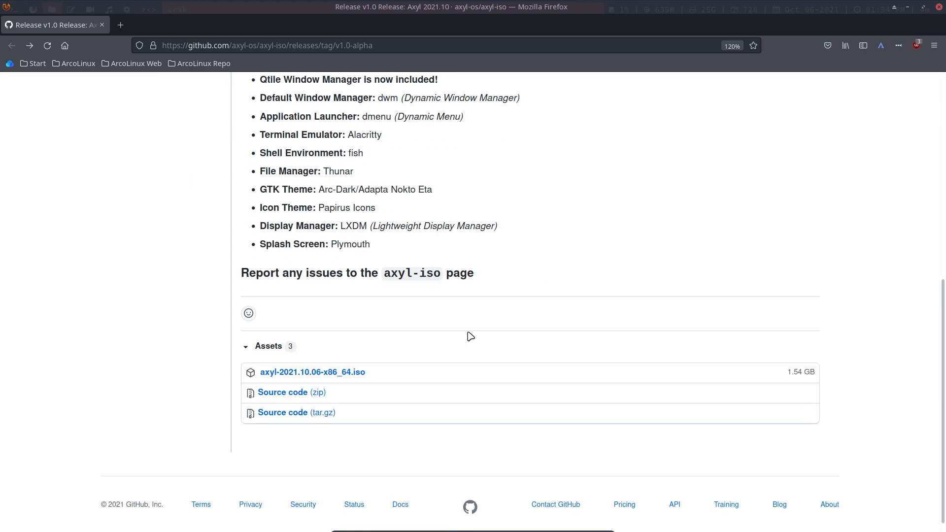
pyautogui.scroll(8, 469, 337)
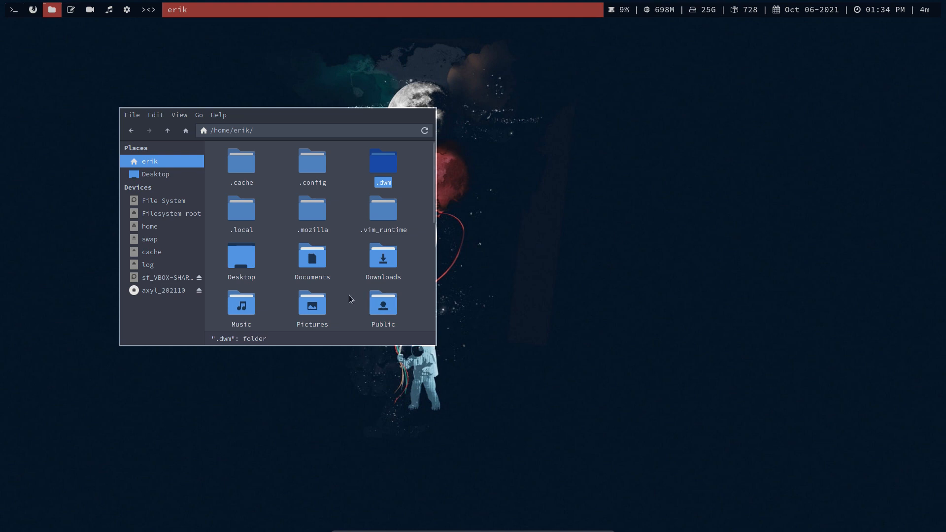
# - Browse the dmenu launcher past login and logsave, then dismiss it
pyautogui.hotkey('alt', 'F2')
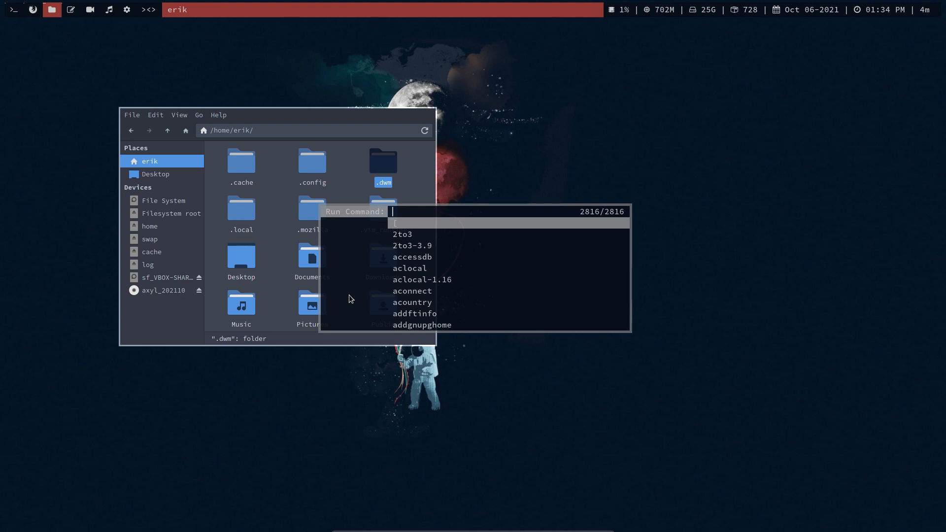
pyautogui.write('log')
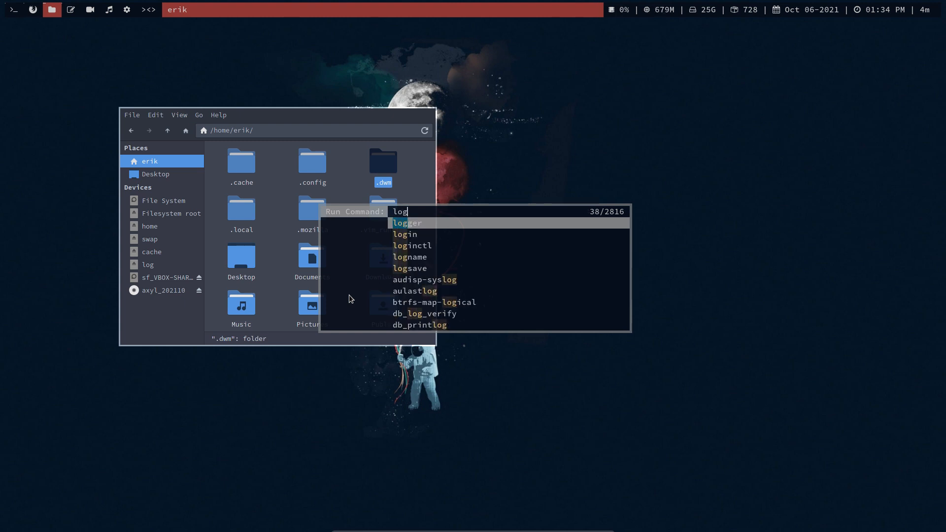
pyautogui.press('Down')
pyautogui.press('Down')
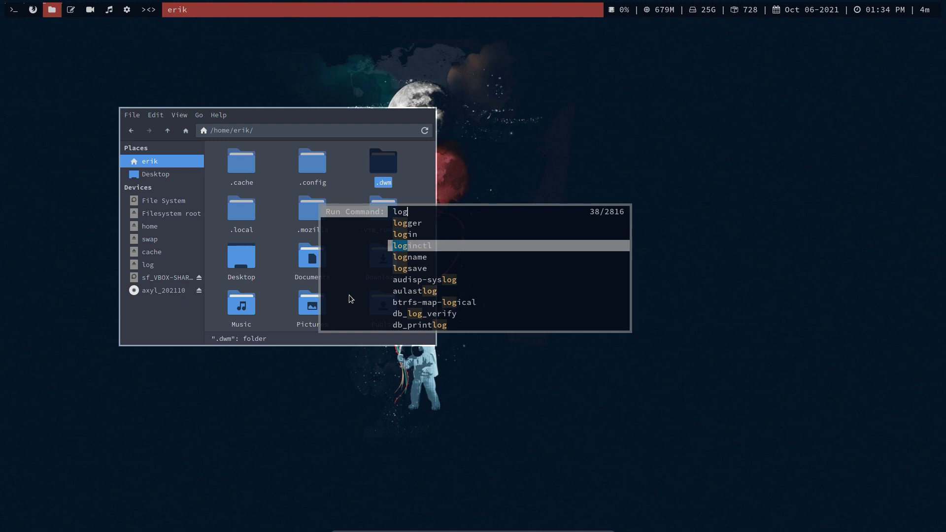
pyautogui.press('Down')
pyautogui.press('Down')
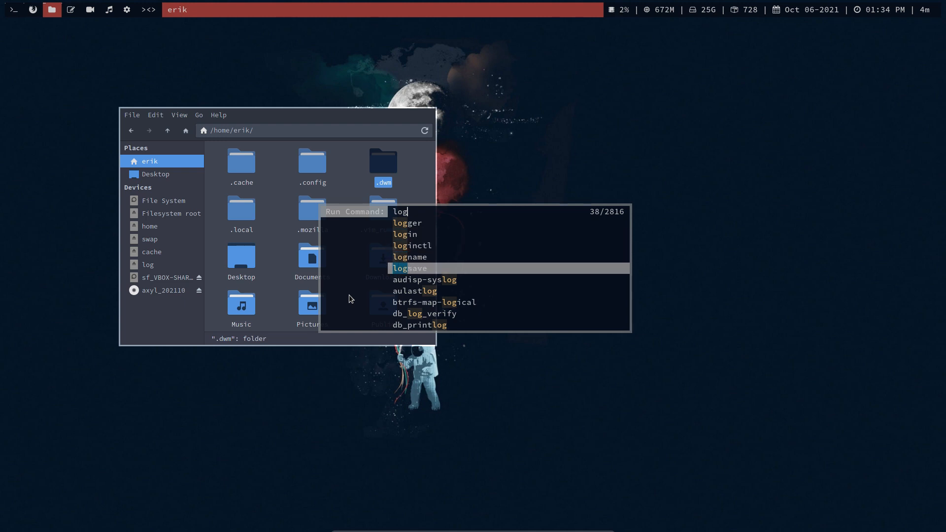
pyautogui.press('Escape')
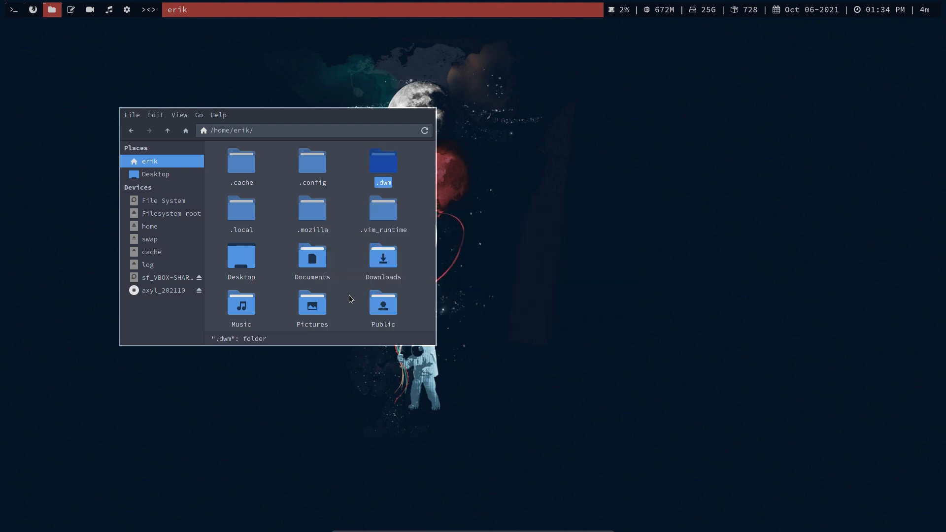
pyautogui.write('xx')
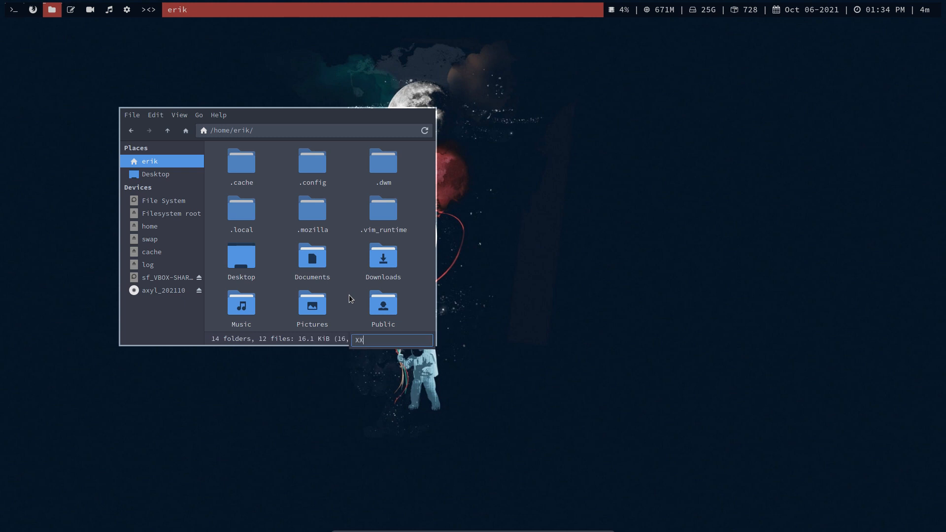
pyautogui.write('qa')
pyautogui.write('ZSXEDC')
# - Launch a second Thunar window on /home/erik/ with Super+Shift+F
pyautogui.press('super+shift+f')
pyautogui.write('V')
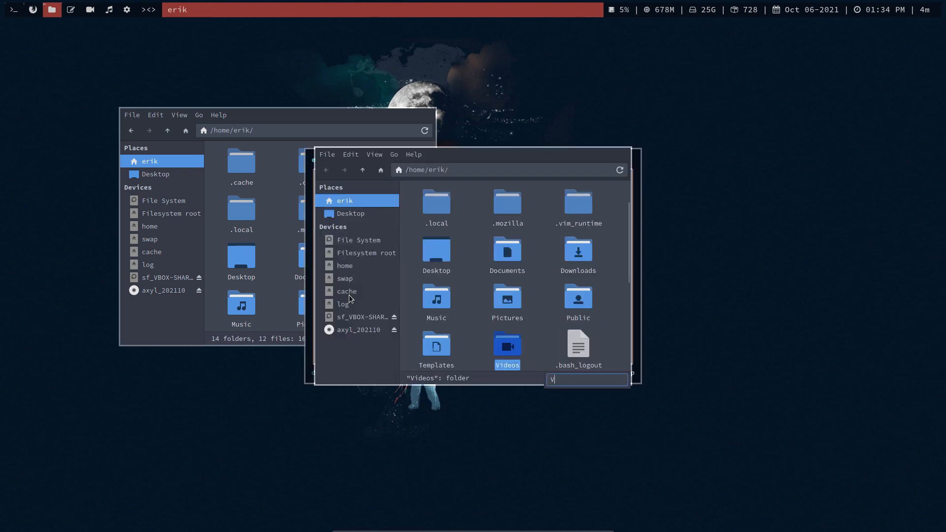
pyautogui.write('qD')
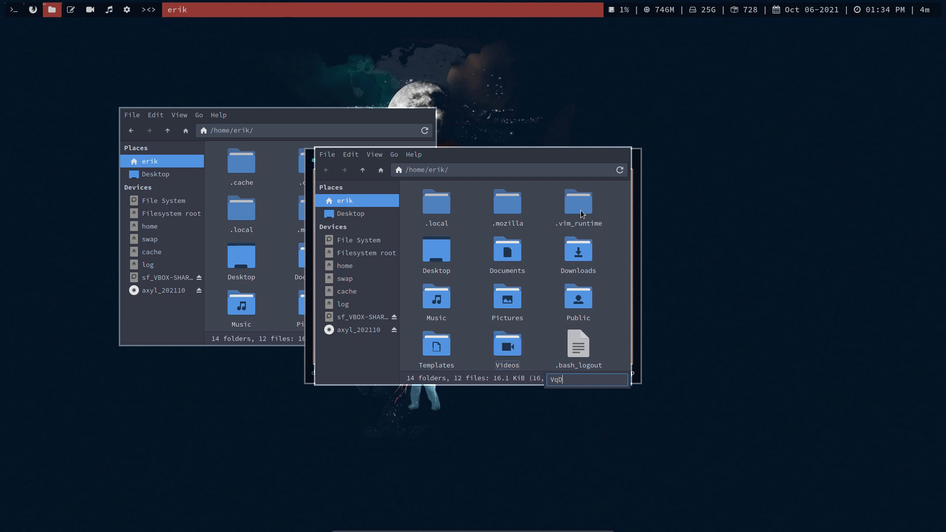
pyautogui.press('Escape')
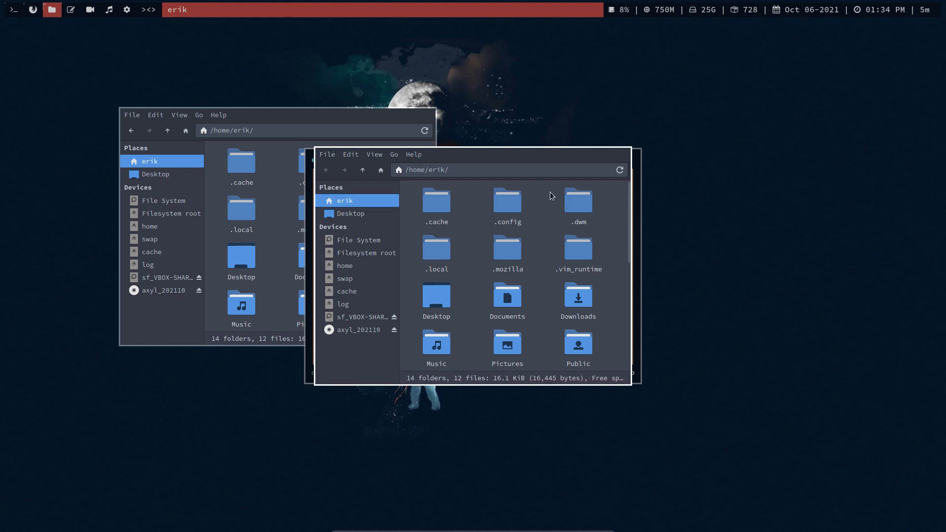
pyautogui.write('aq')
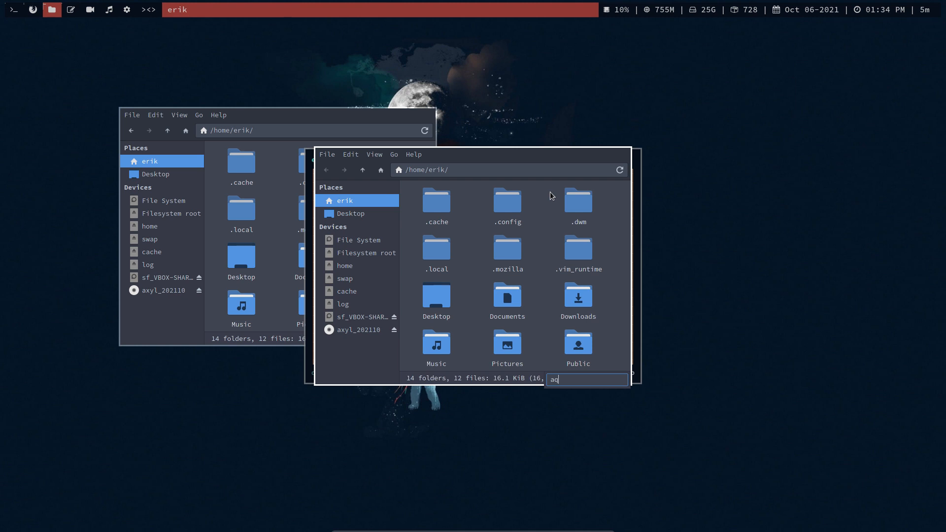
pyautogui.write('aqs')
pyautogui.write('QQA')
pyautogui.press('Escape')
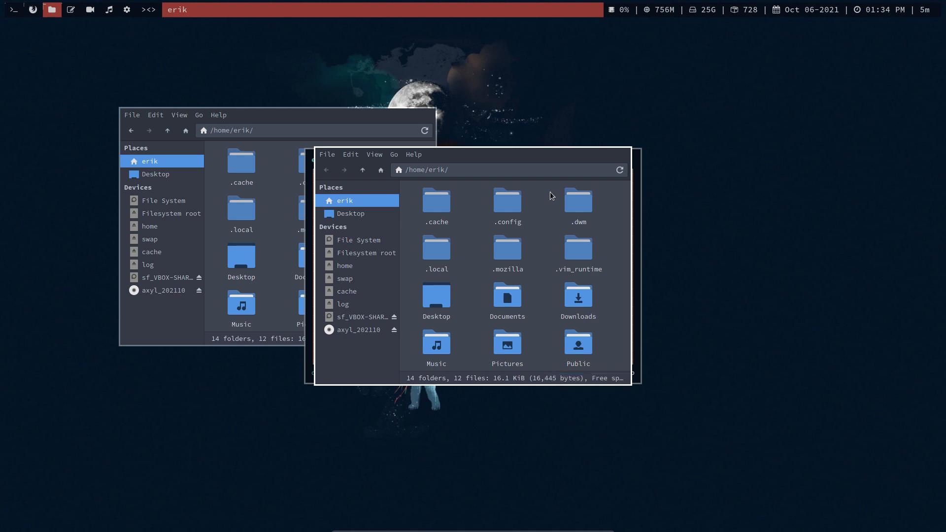
pyautogui.write('xx')
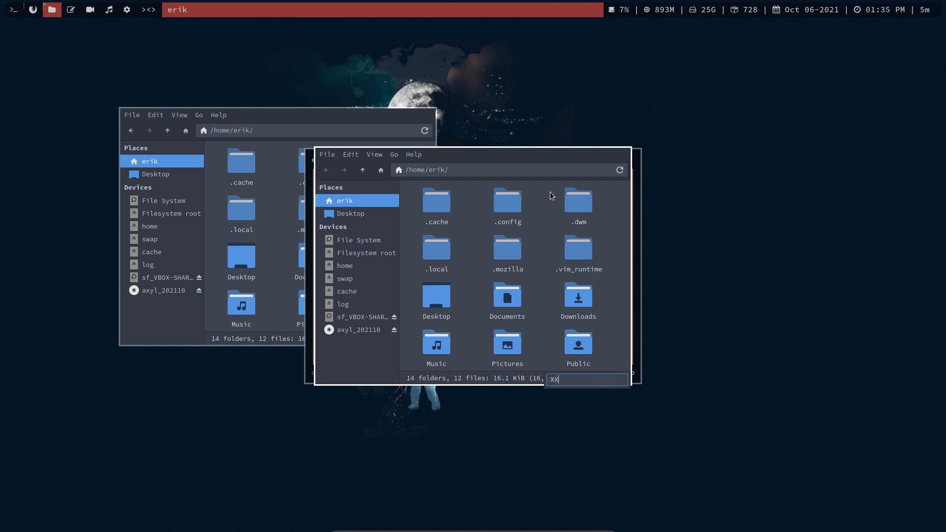
pyautogui.write('xx')
pyautogui.write('X')
pyautogui.press('super+d')
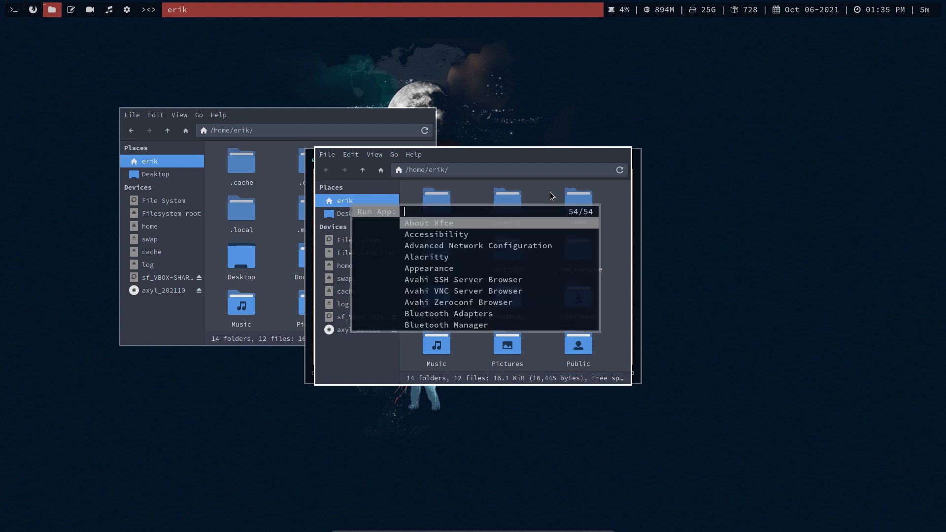
pyautogui.press('Escape')
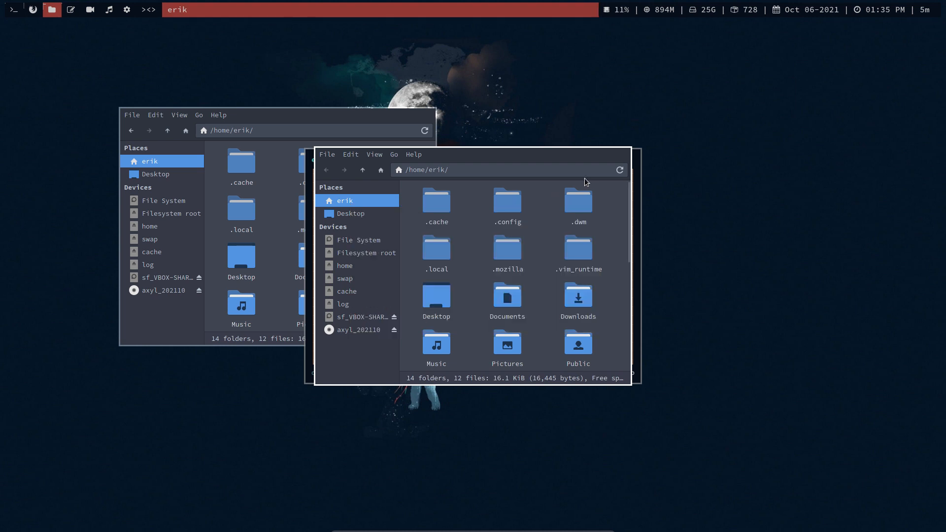
pyautogui.write('q')
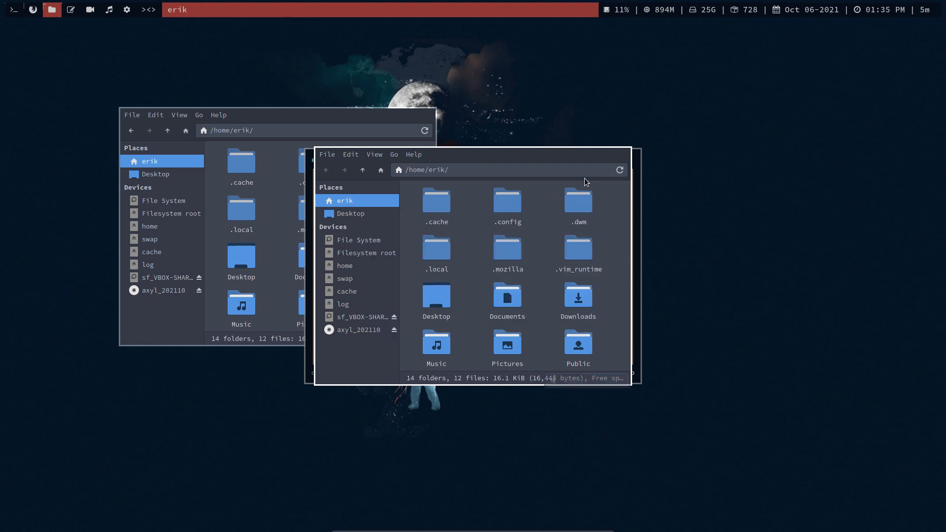
# - Peek at Thunar's File menu twice, then browse to the File System root
pyautogui.click(327, 154)
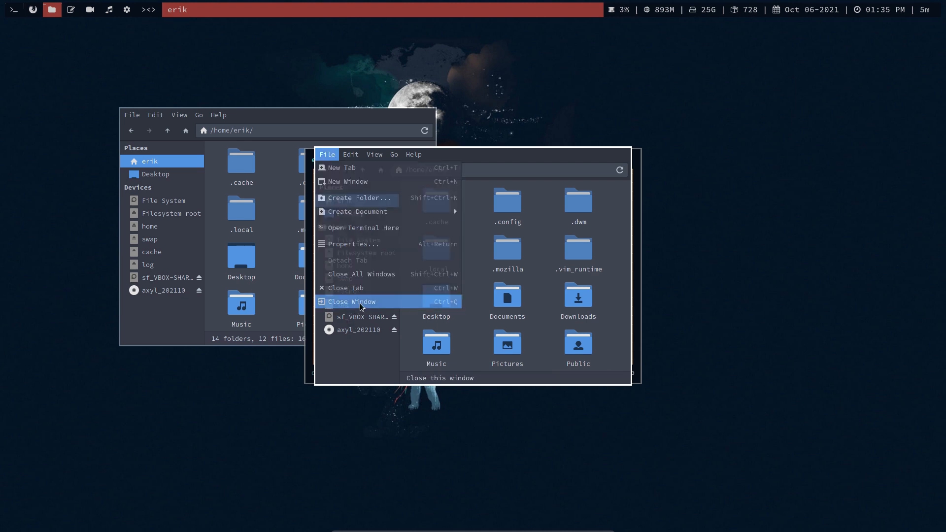
pyautogui.press('Escape')
pyautogui.click(327, 155)
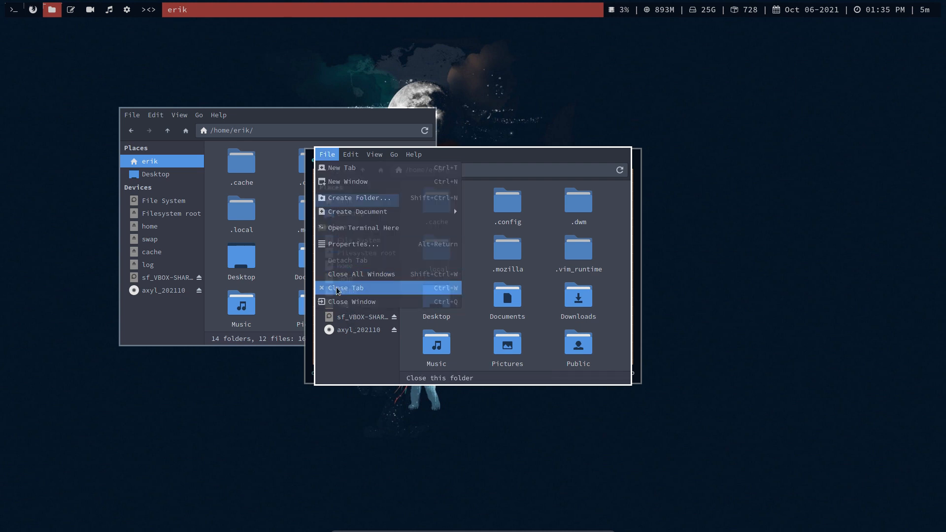
pyautogui.press('Escape')
pyautogui.moveTo(344, 304)
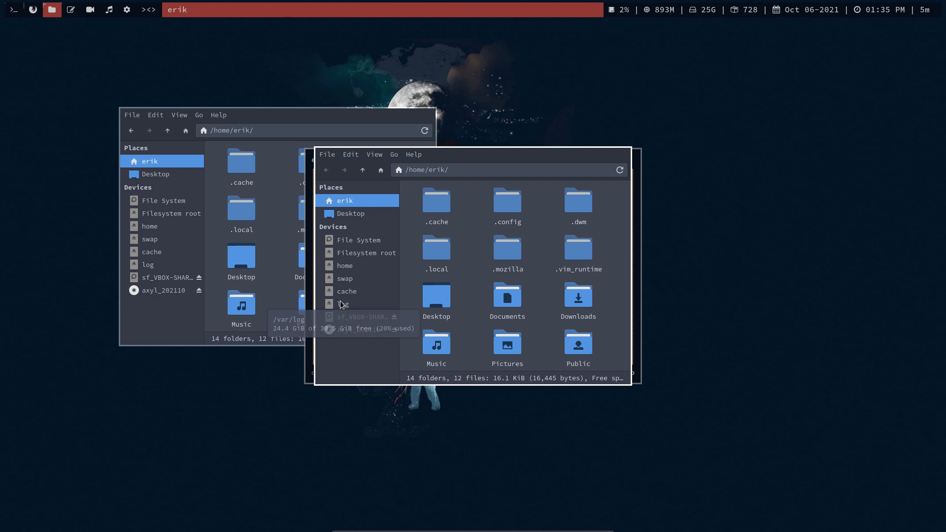
pyautogui.click(359, 240)
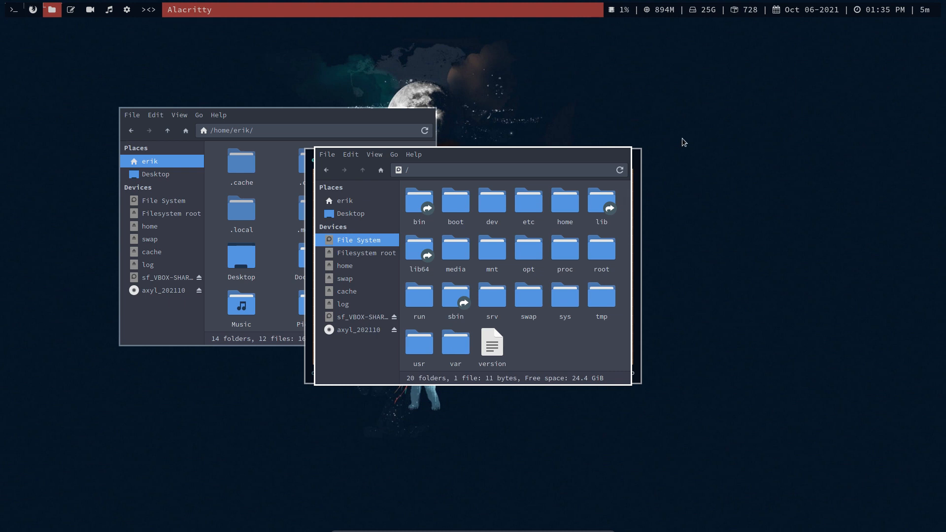
# - Hide the root window's side pane with F9 and decline the online help manual
pyautogui.press('super+k')
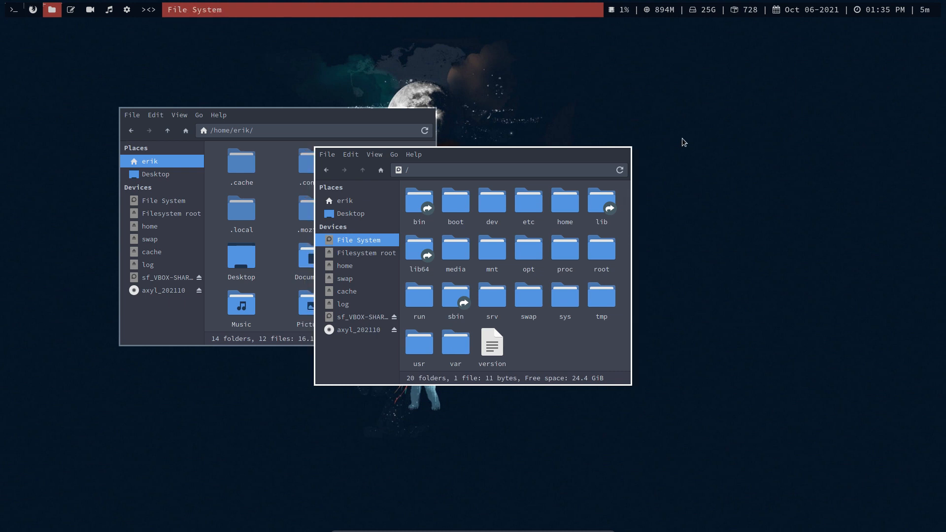
pyautogui.press('F9')
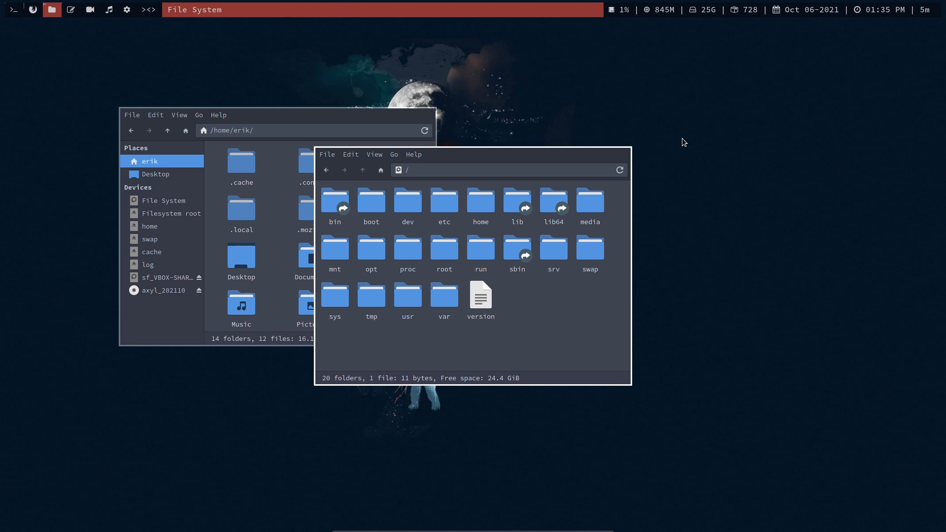
pyautogui.press('F9')
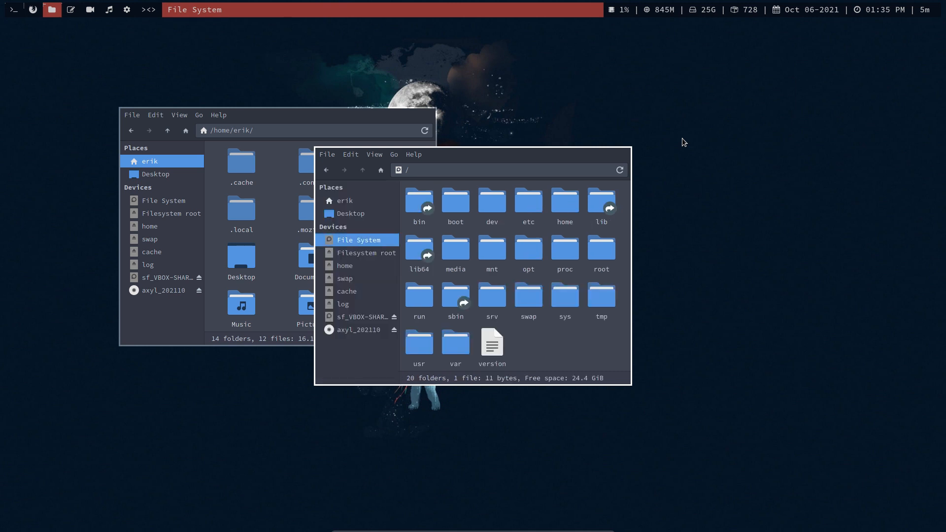
pyautogui.press('F9')
pyautogui.press('F9')
pyautogui.press('F9')
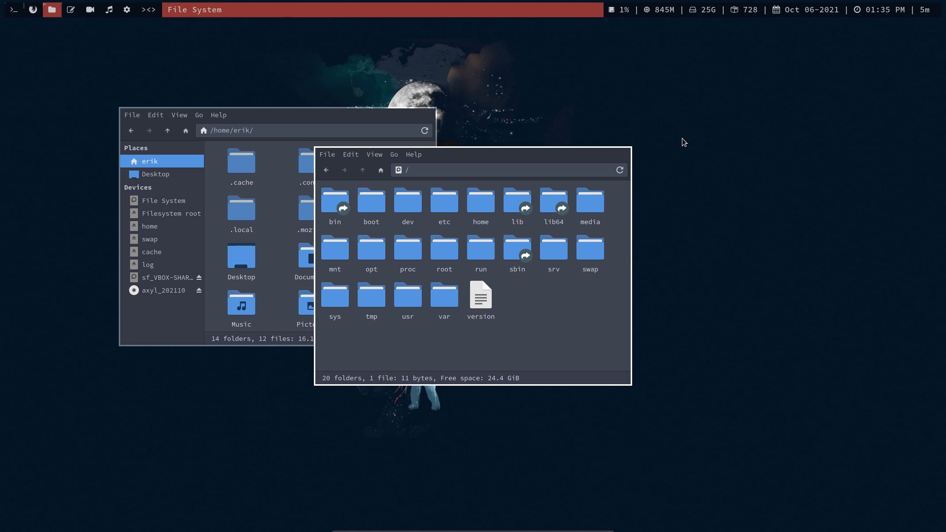
pyautogui.press('F1')
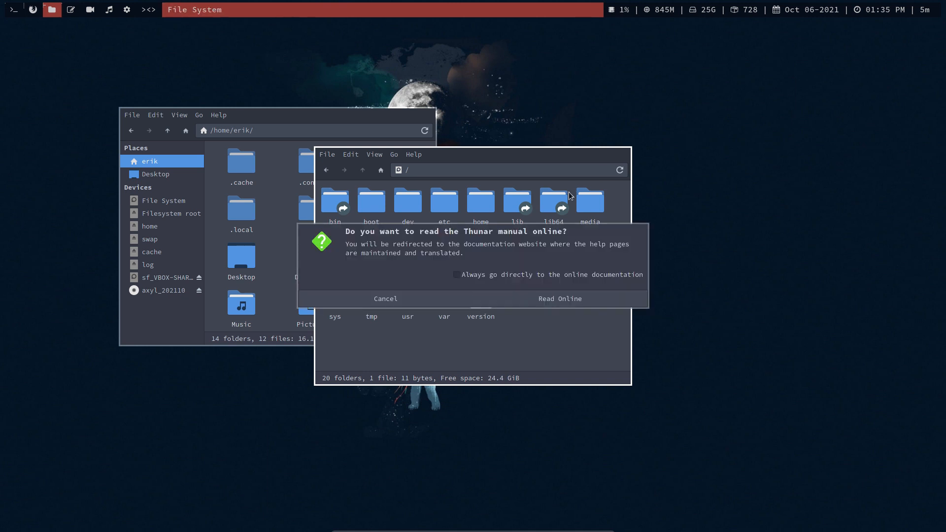
pyautogui.click(423, 302)
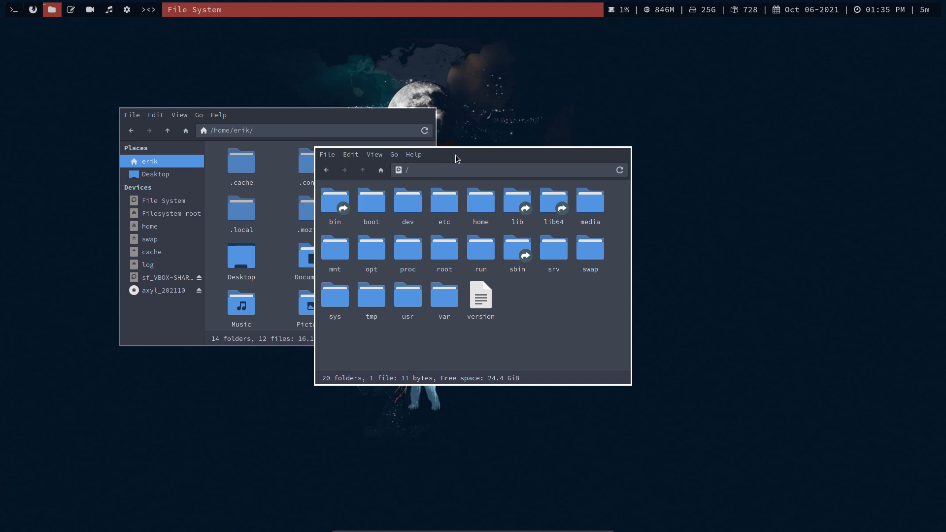
# - Drag the root and home Thunar windows into separate corners of the screen
pyautogui.moveTo(455, 155); pyautogui.dragTo(787, 262)
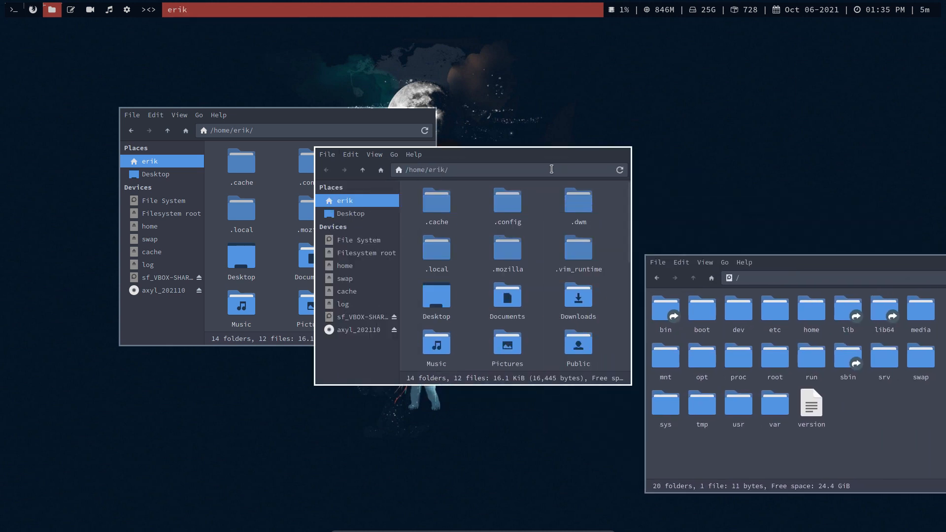
pyautogui.moveTo(552, 159); pyautogui.dragTo(790, 74)
pyautogui.moveTo(503, 151); pyautogui.dragTo(366, 274)
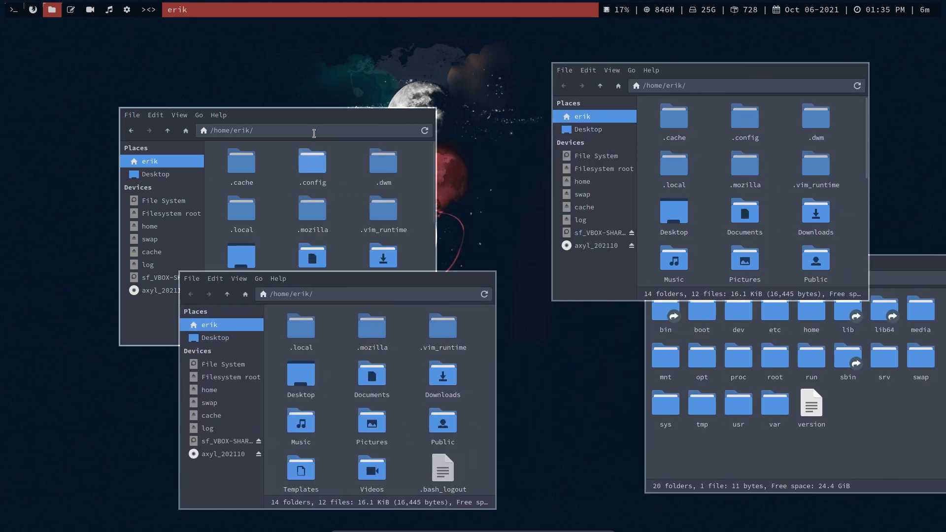
pyautogui.moveTo(313, 133); pyautogui.dragTo(195, 71)
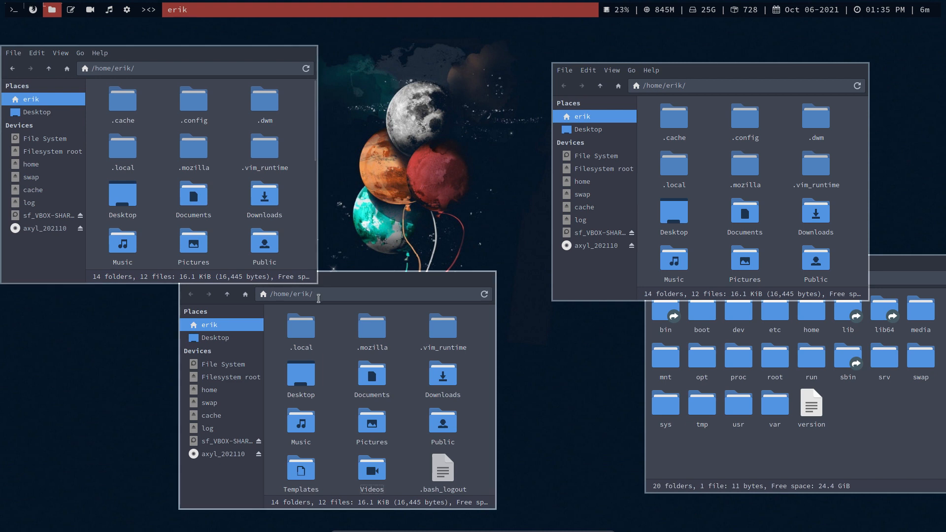
# - Tile the windows, switch the layout to floating, then jump to the Firefox tag
pyautogui.press('super+t')
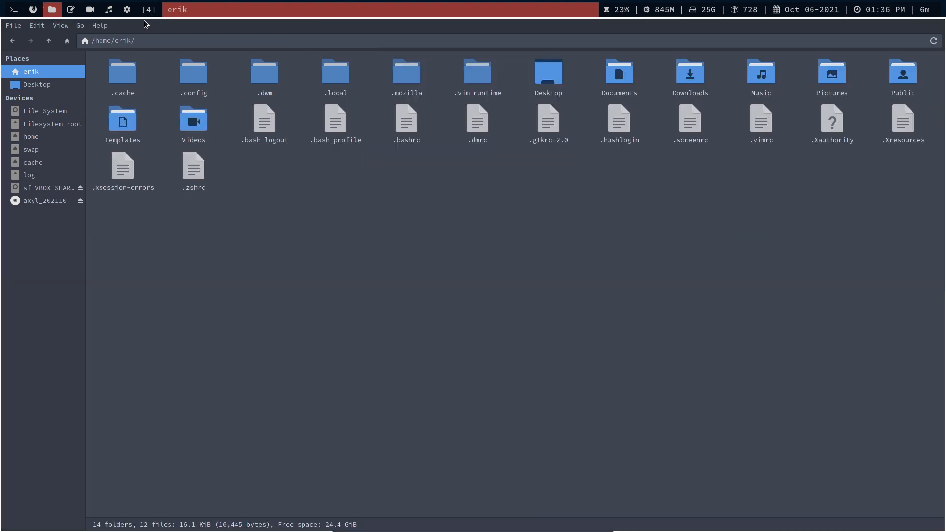
pyautogui.click(148, 9)
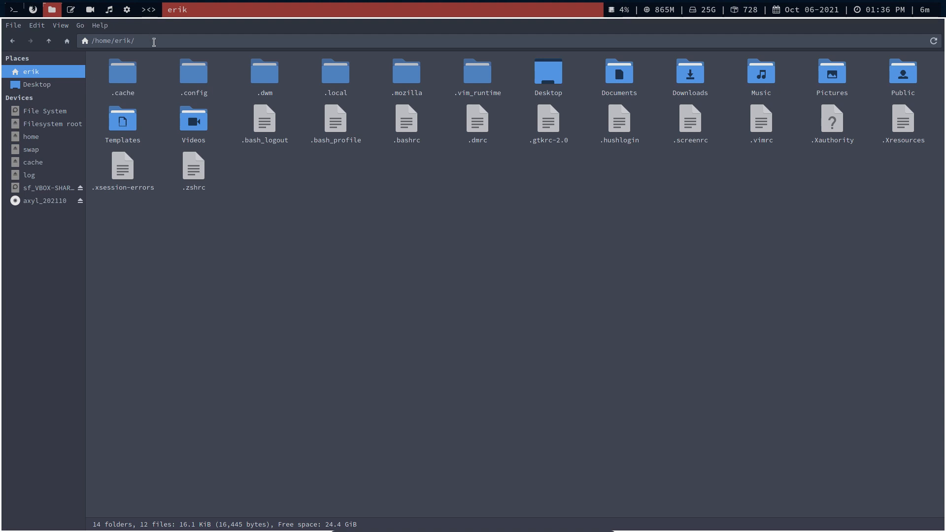
pyautogui.click(13, 24)
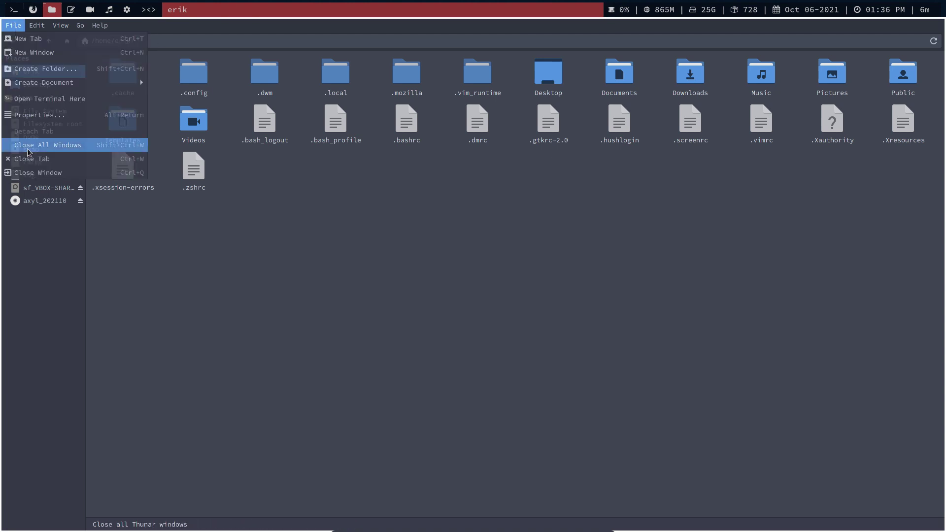
pyautogui.click(282, 190)
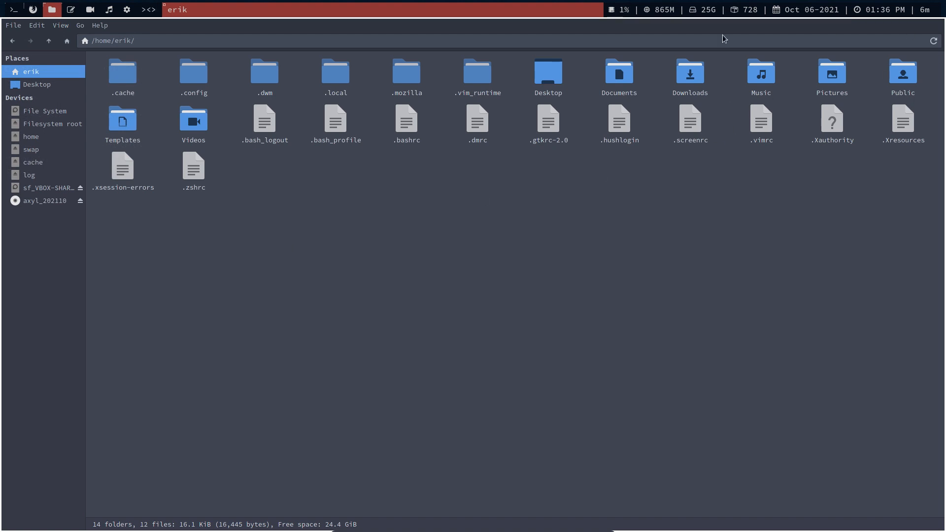
pyautogui.click(33, 9)
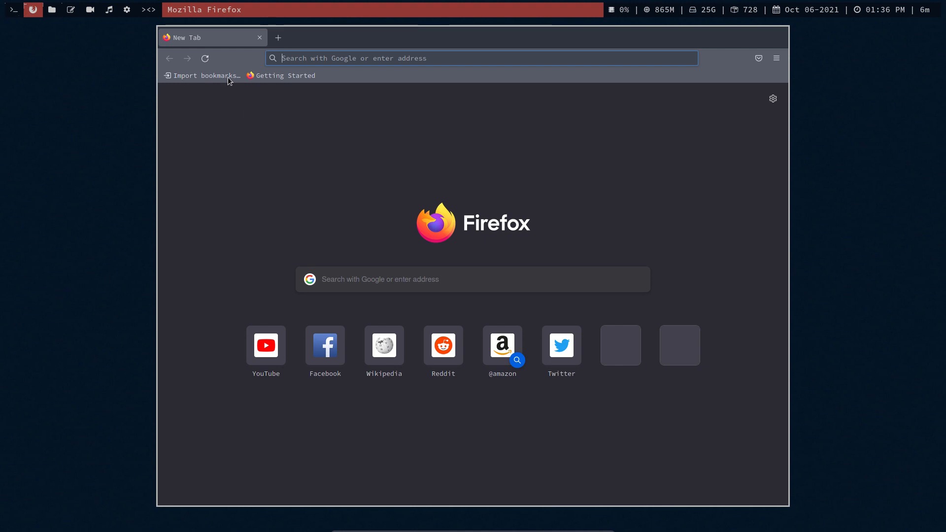
# - Maximise the Firefox new-tab window to fill the whole screen
pyautogui.click(148, 9)
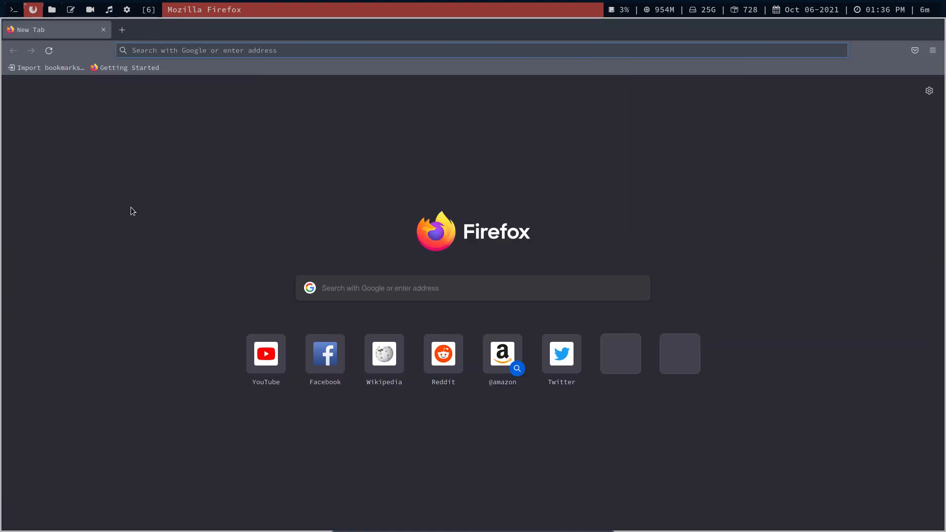